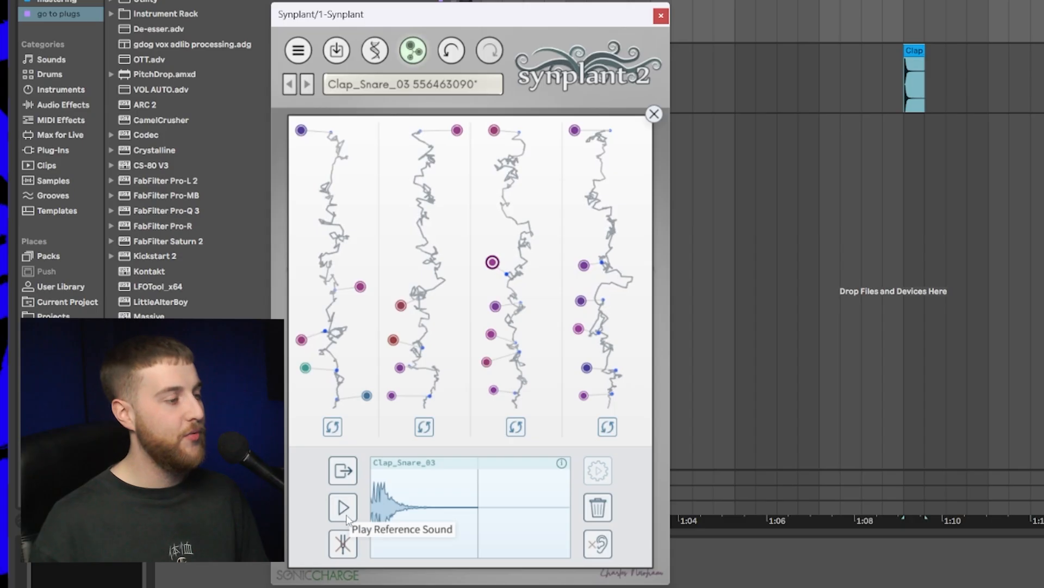
Step: Audition the Clap_Snare_03 reference sound, and play the vocal loop in the arrangement from bar 38
{"action": "left_click", "coordinate": [346, 508]}
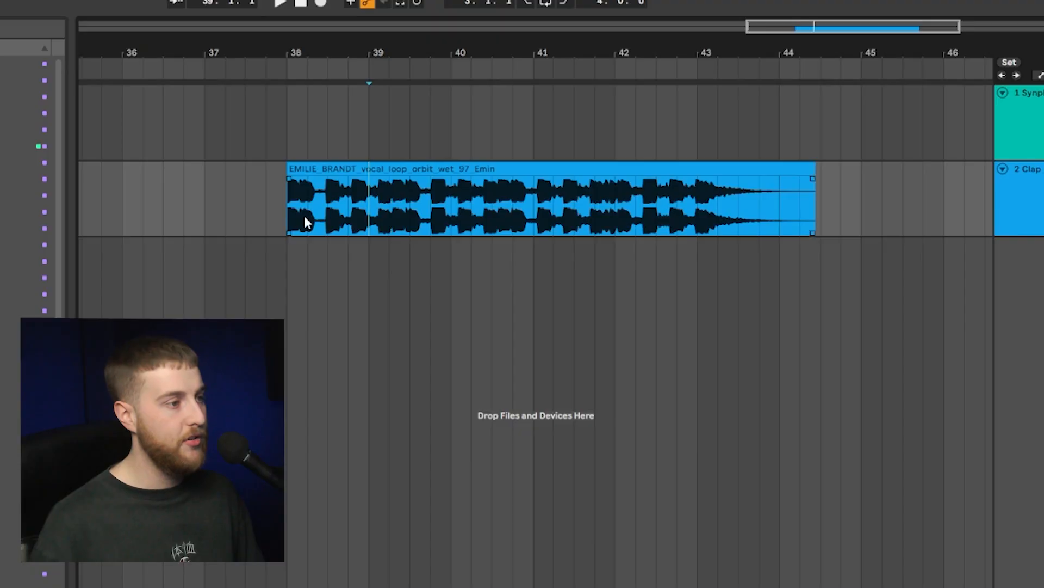
{"action": "left_click", "coordinate": [287, 213]}
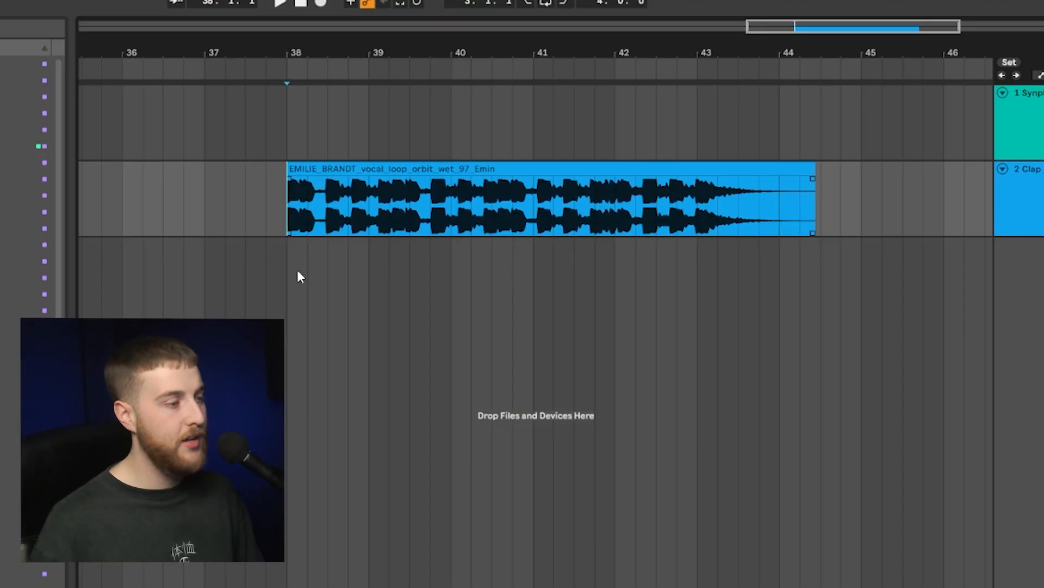
{"action": "key", "text": "space"}
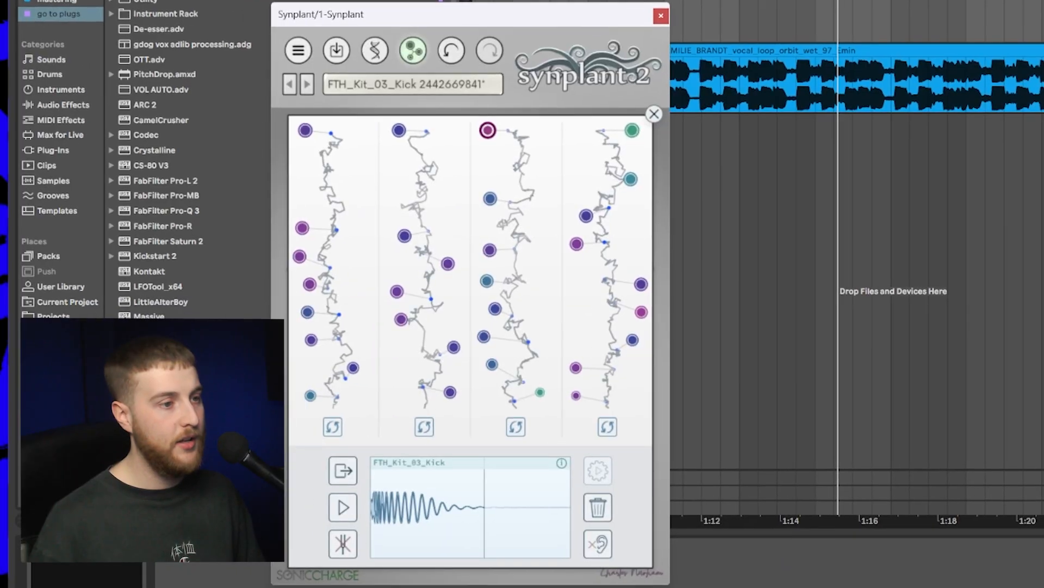
Step: Replace the kick reference in Synplant with the vocal loop clip and generate new patches from it
{"action": "left_click", "coordinate": [599, 507]}
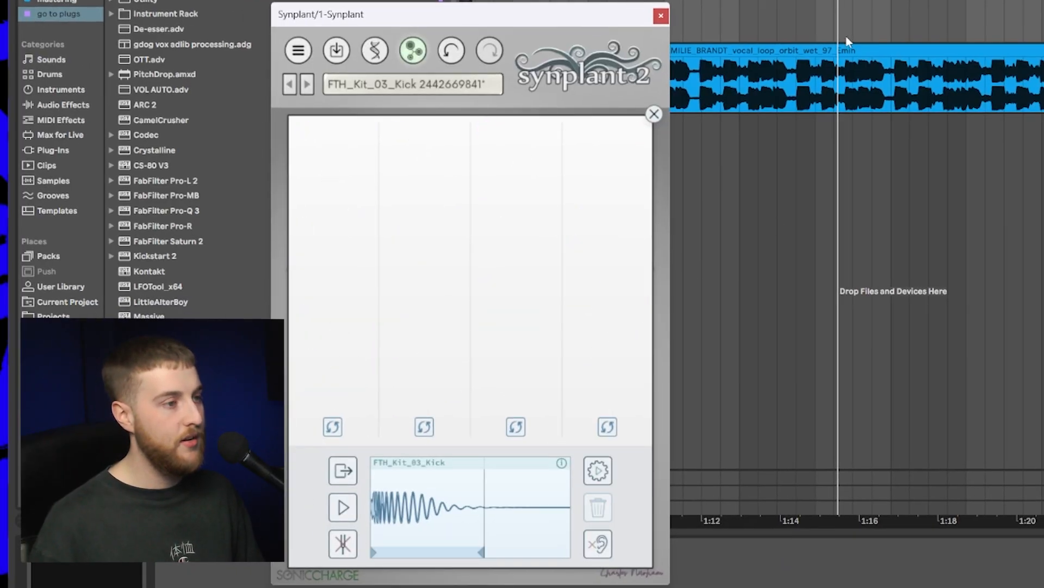
{"action": "mouse_move", "coordinate": [839, 45]}
{"action": "left_mouse_down"}
{"action": "mouse_move", "coordinate": [567, 513]}
{"action": "mouse_move", "coordinate": [483, 496]}
{"action": "mouse_move", "coordinate": [450, 531]}
{"action": "mouse_move", "coordinate": [390, 552]}
{"action": "left_mouse_up"}
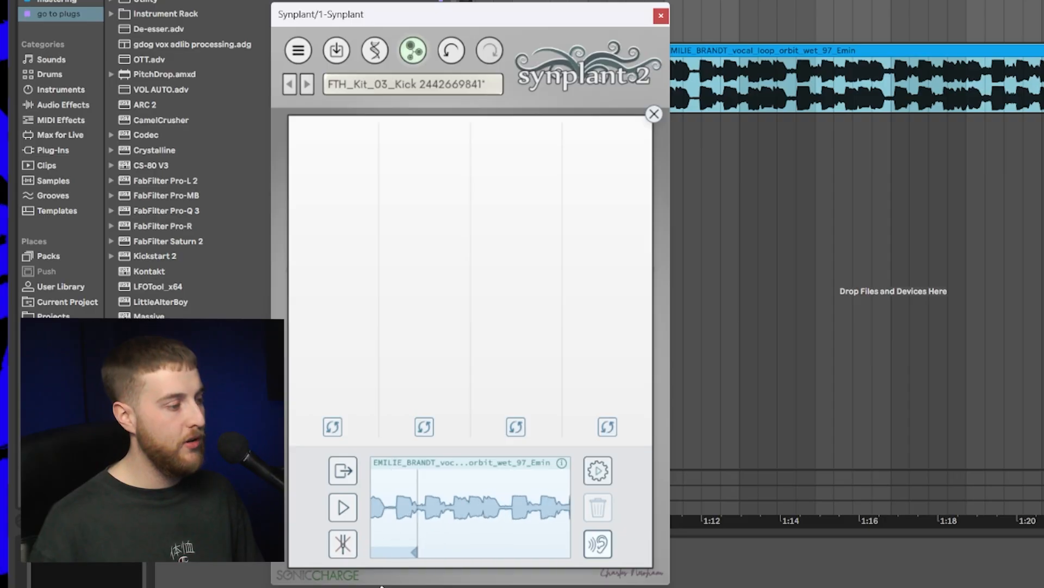
{"action": "left_click", "coordinate": [598, 472]}
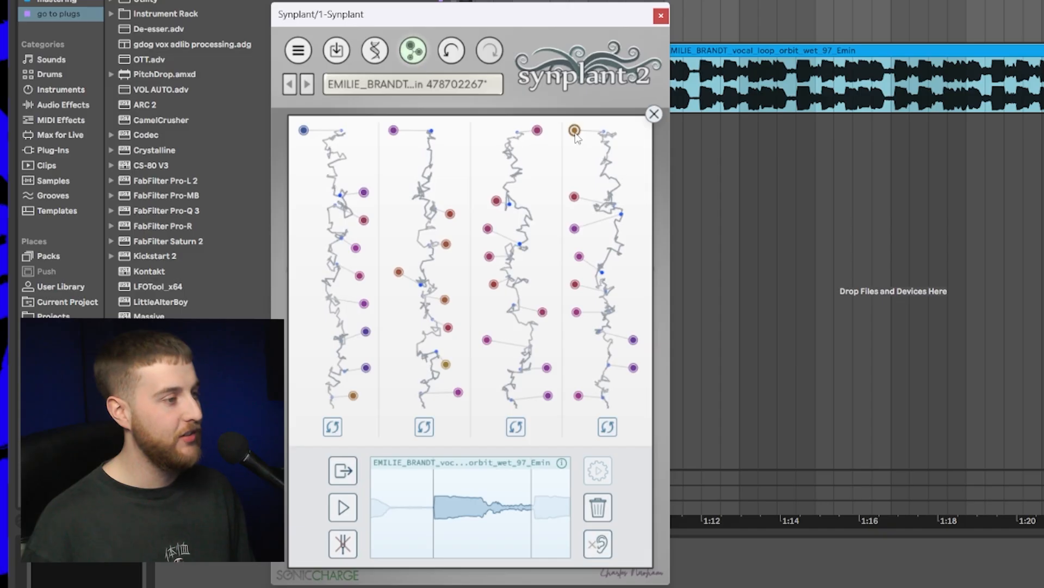
Step: Regenerate the patches from the selected vocal slice and audition the lowest patches of the fourth and second strands
{"action": "left_click", "coordinate": [599, 509]}
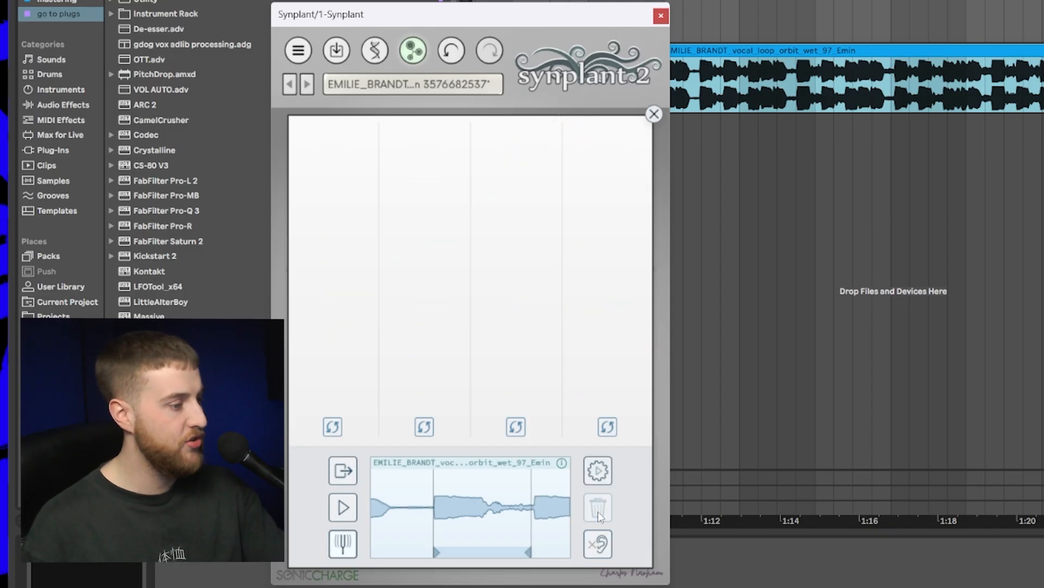
{"action": "left_click", "coordinate": [599, 471]}
{"action": "left_click", "coordinate": [581, 390]}
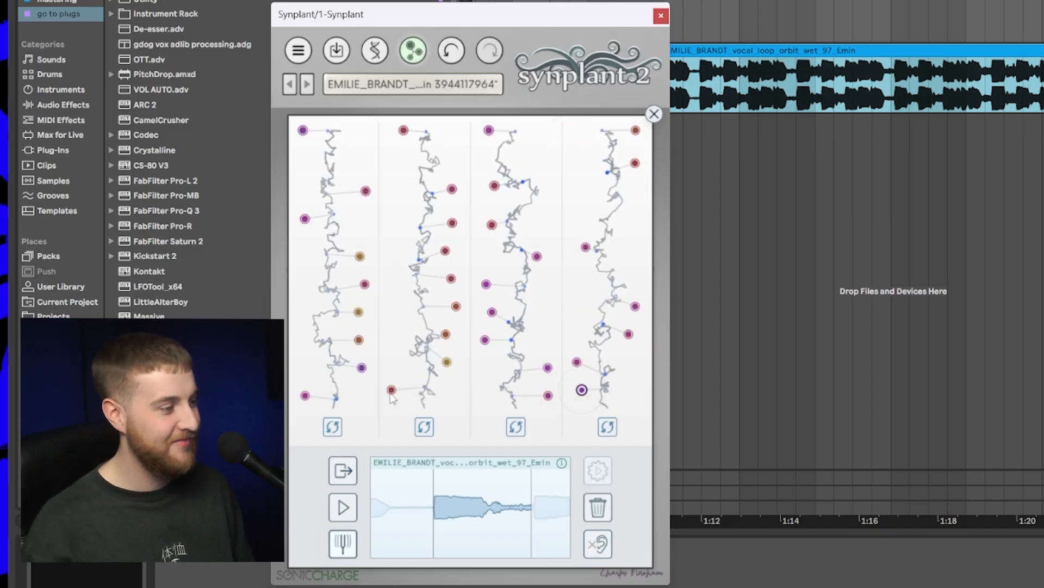
{"action": "left_click", "coordinate": [392, 390]}
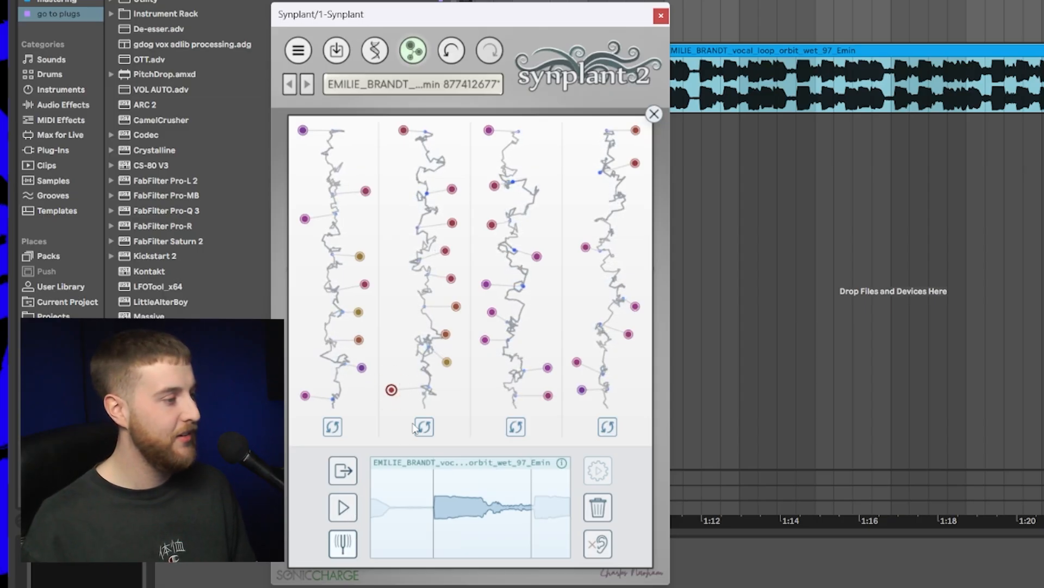
{"action": "left_click_drag", "start_coordinate": [629, 21], "coordinate": [734, 39]}
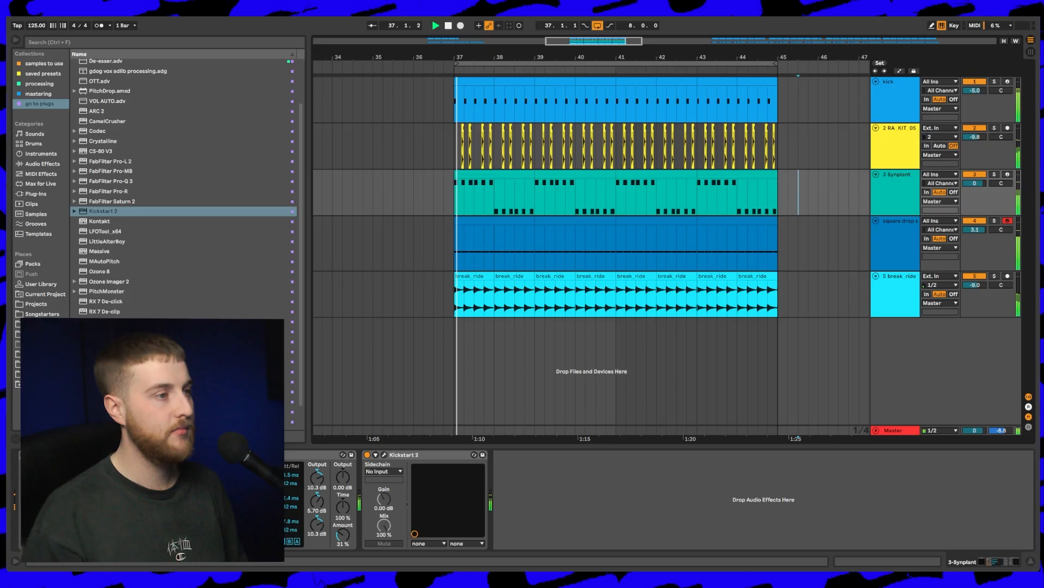
{"action": "left_click_drag", "start_coordinate": [529, 57], "coordinate": [551, 27]}
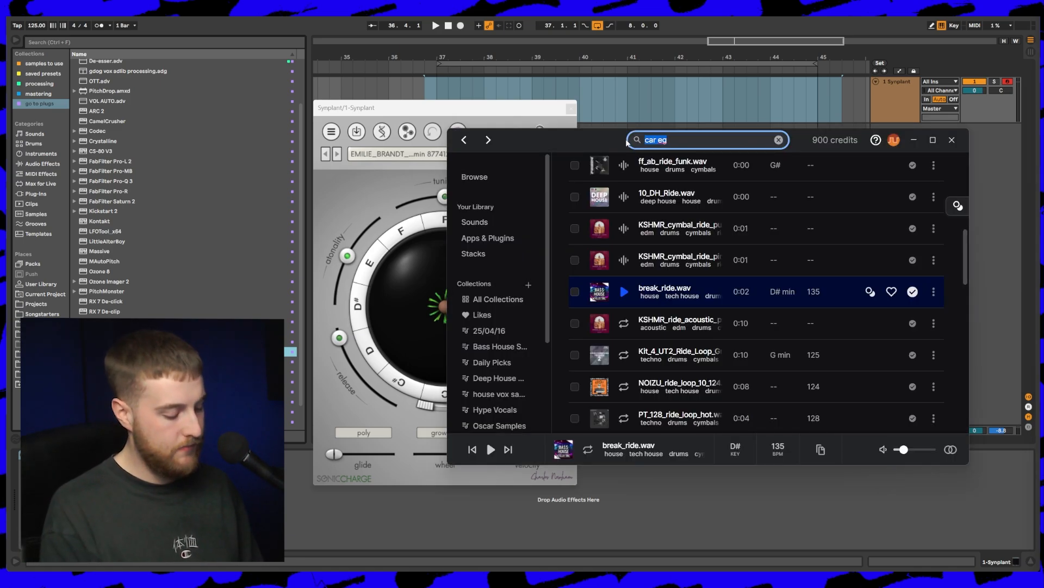
Step: Search the sample library for "car engine" and preview CarEngineRev_S08TM.13.wav
{"action": "type", "text": "ine"}
{"action": "key", "text": "Return"}
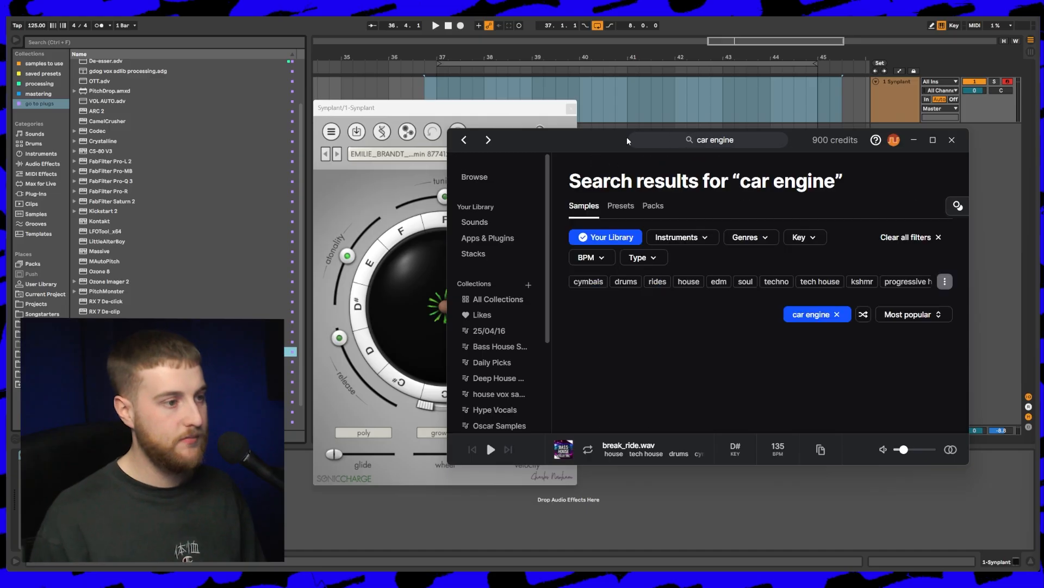
{"action": "scroll", "coordinate": [626, 163], "scroll_direction": "down", "scroll_amount": 3}
{"action": "left_click", "coordinate": [624, 186]}
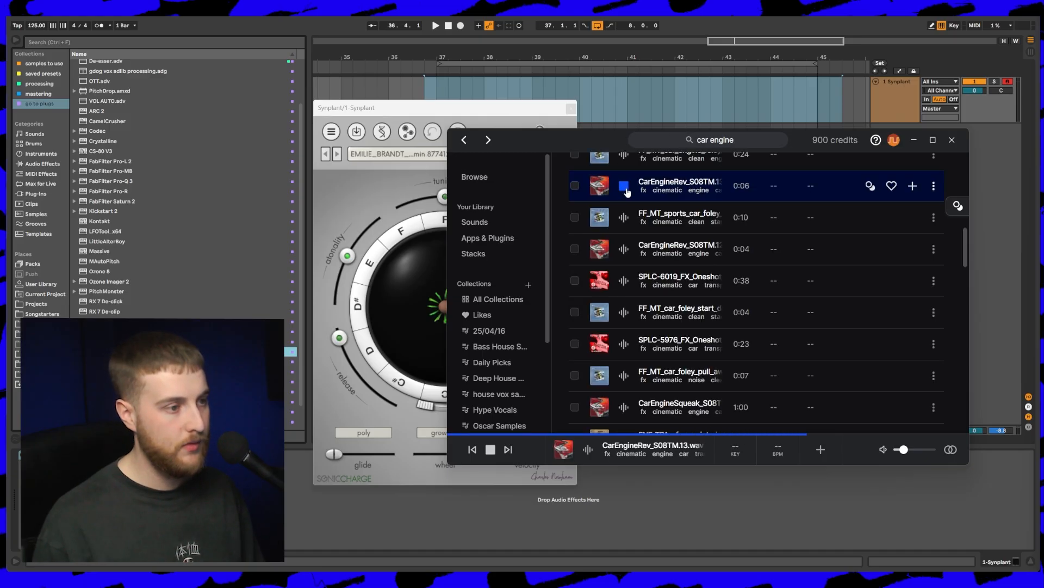
Step: Add CarEngineRev_S08TM.13.wav to the library and copy the sample to the clipboard
{"action": "left_click", "coordinate": [911, 187]}
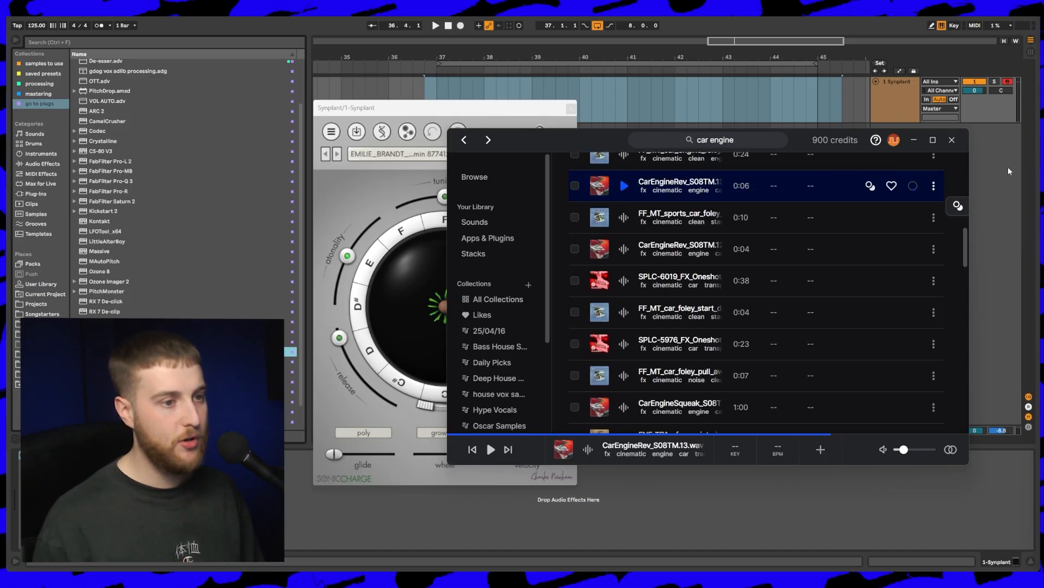
{"action": "left_click_drag", "start_coordinate": [802, 136], "coordinate": [827, 117]}
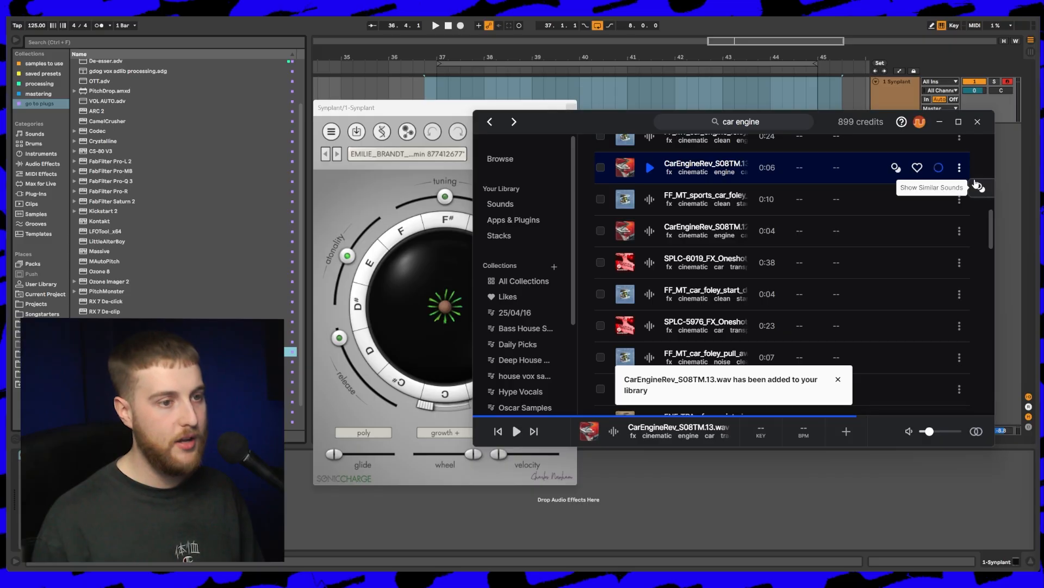
{"action": "left_click", "coordinate": [959, 168]}
{"action": "left_click", "coordinate": [843, 188]}
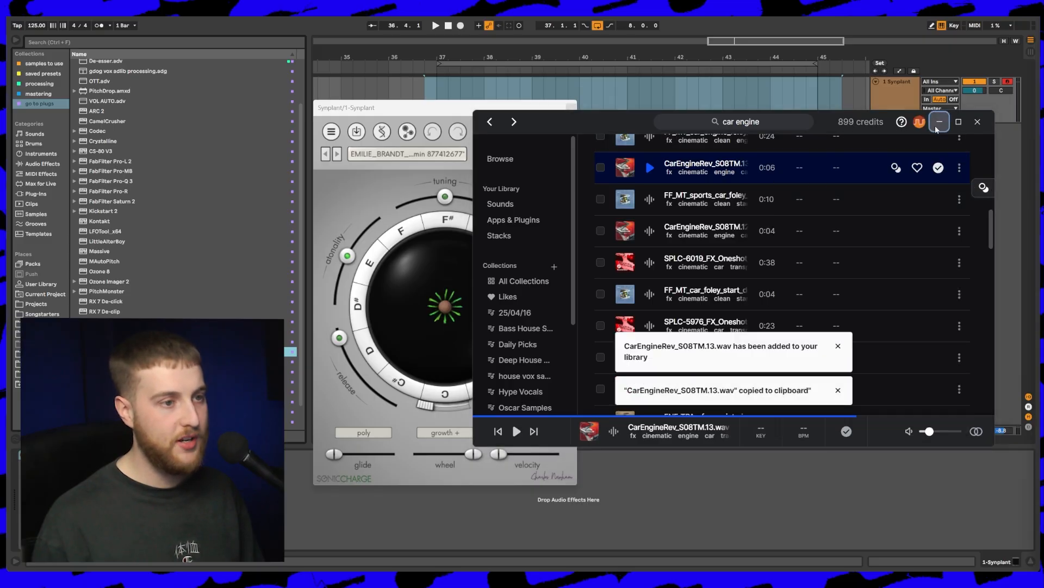
Step: Switch back to Ableton Live, insert a new audio track and paste the copied car engine sample onto it
{"action": "left_click", "coordinate": [939, 122]}
{"action": "left_click", "coordinate": [897, 117]}
{"action": "key", "text": "ctrl+t"}
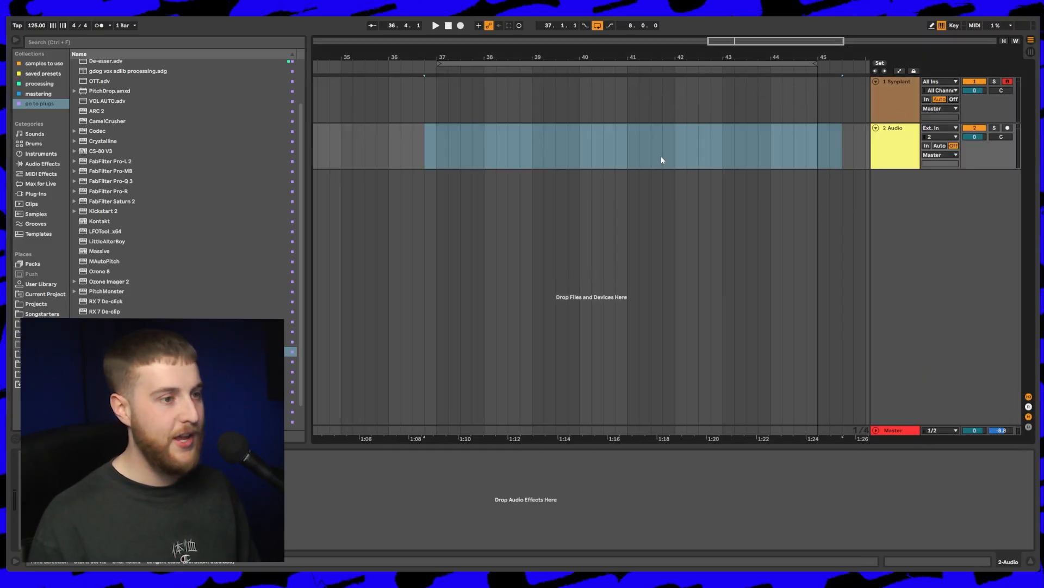
{"action": "key", "text": "ctrl+v"}
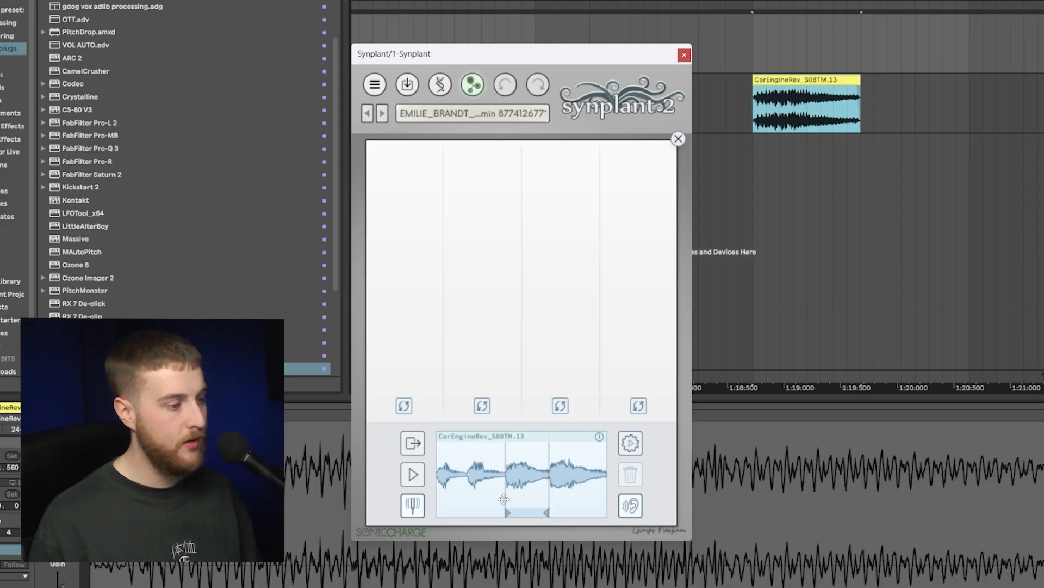
Step: Generate patches from the selected car engine slice and compare the third strand's top patch and a fourth-strand patch with the reference
{"action": "left_click", "coordinate": [630, 447]}
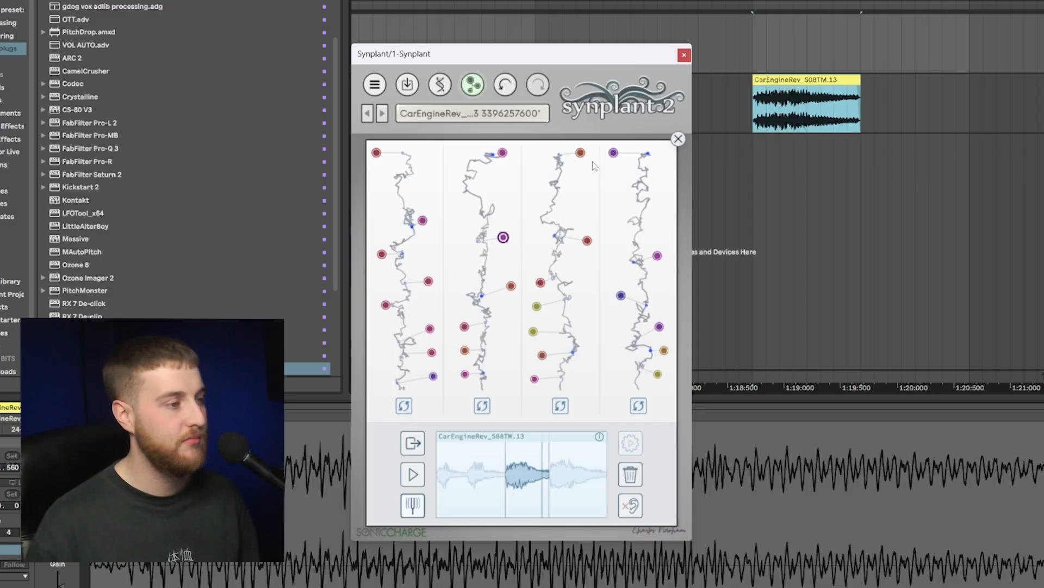
{"action": "left_click", "coordinate": [580, 153]}
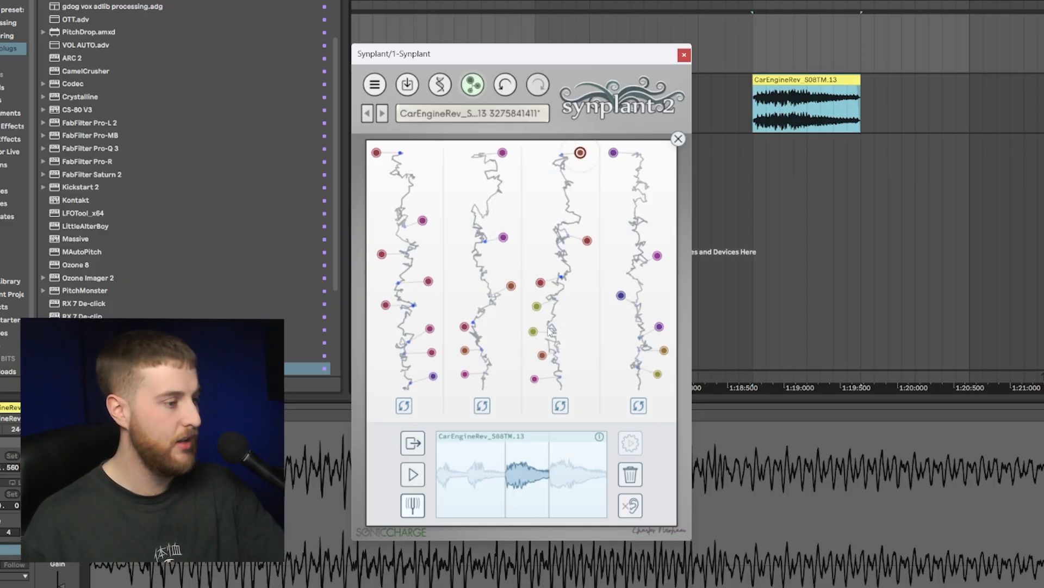
{"action": "left_click", "coordinate": [418, 477]}
{"action": "left_click", "coordinate": [621, 296]}
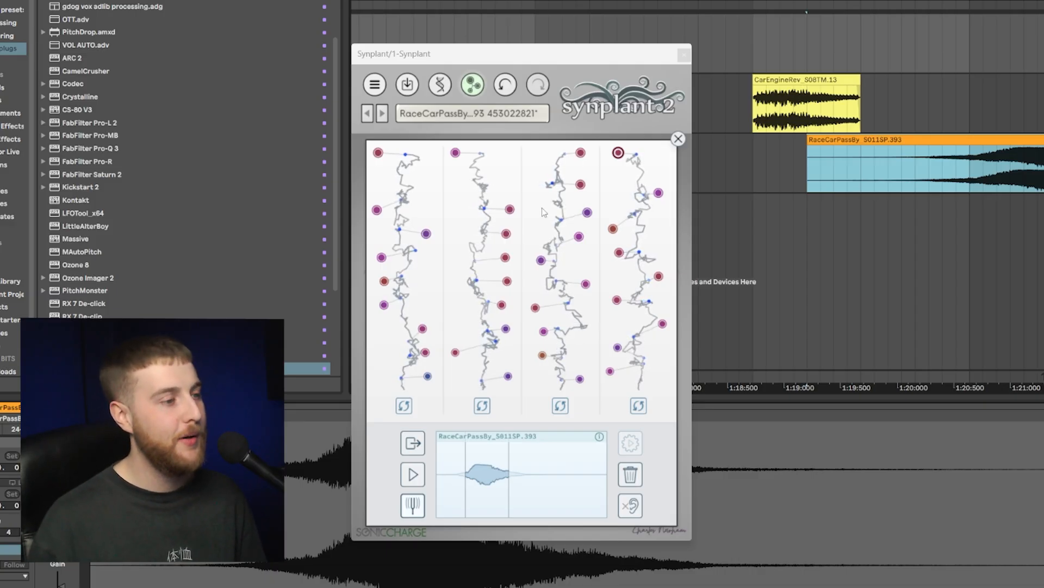
Step: Compare the race car patches with the reference, load the second-lowest patch of the fourth strand and close the Synplant window
{"action": "left_click", "coordinate": [580, 186]}
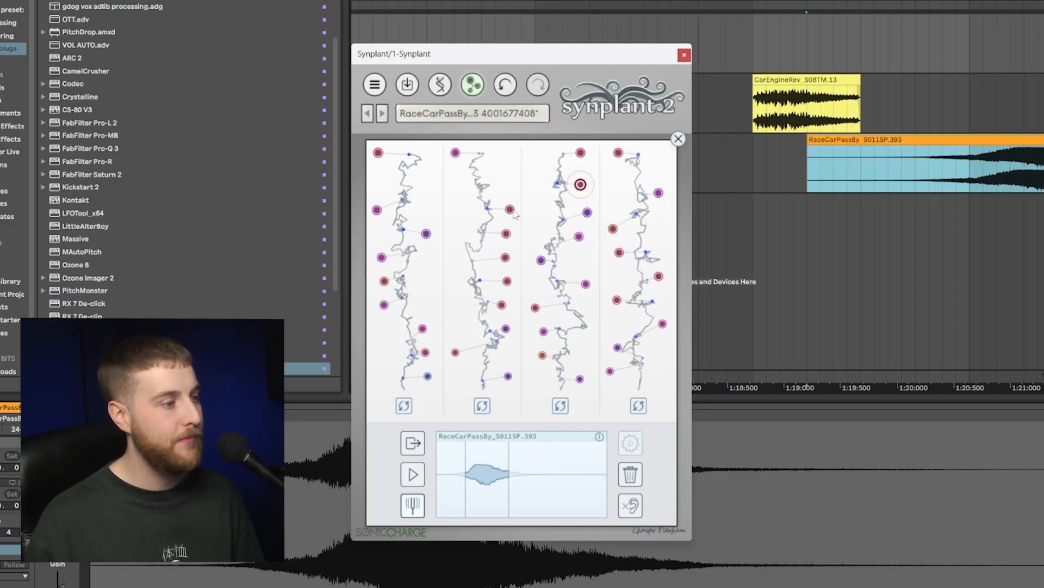
{"action": "left_click", "coordinate": [411, 475]}
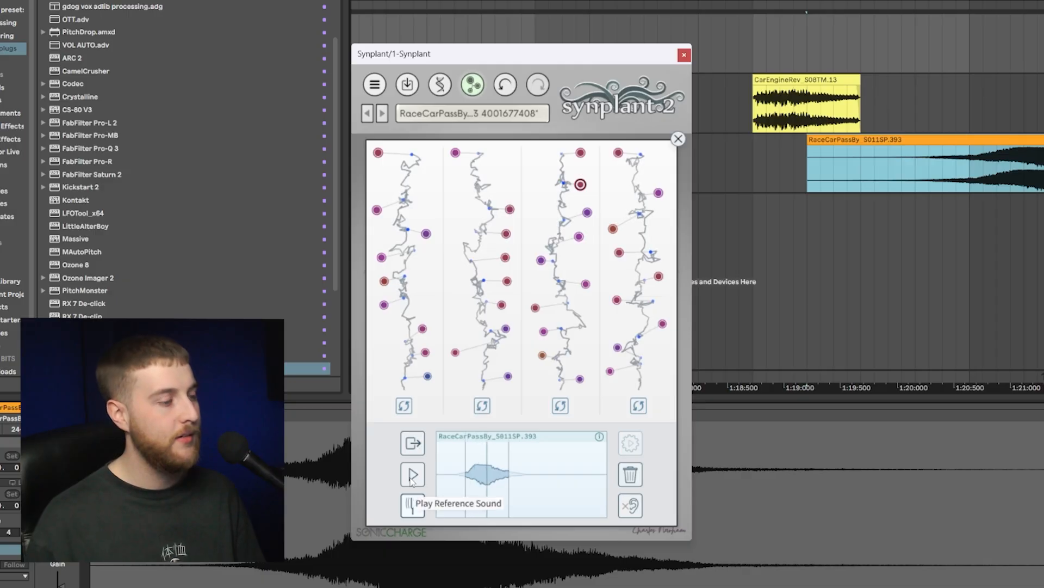
{"action": "left_click", "coordinate": [585, 213]}
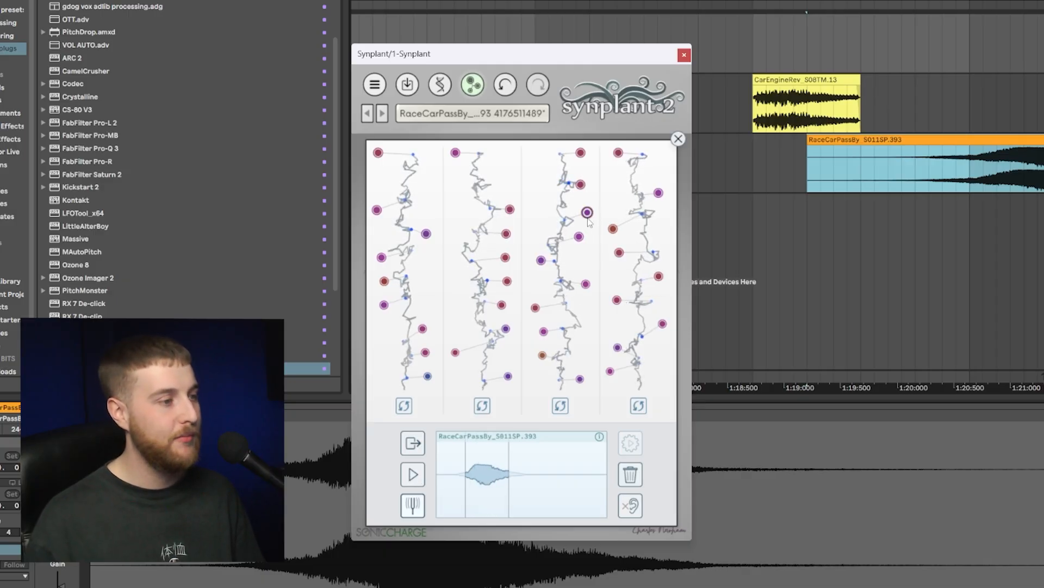
{"action": "left_click", "coordinate": [580, 186]}
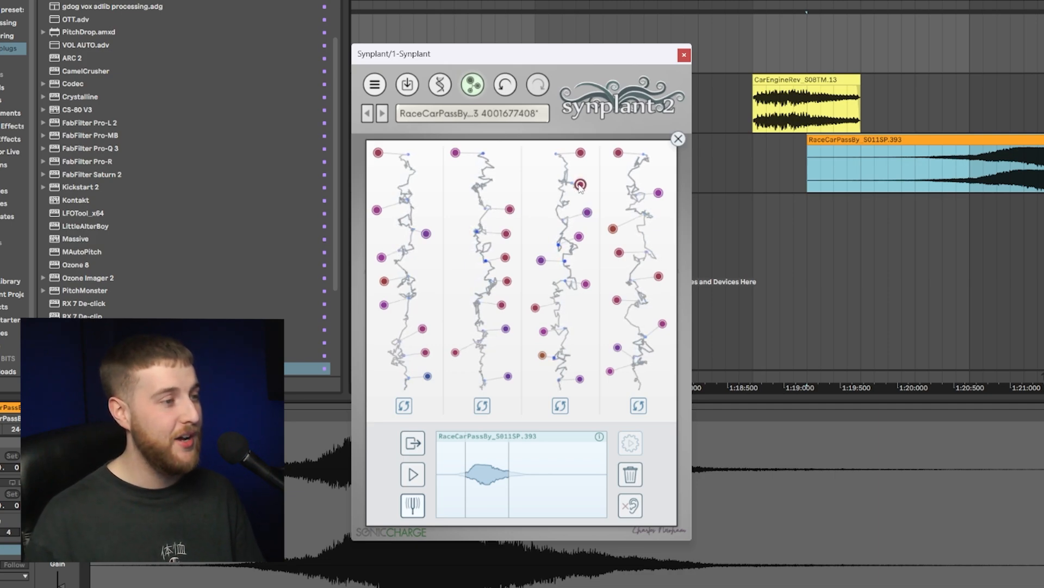
{"action": "left_click", "coordinate": [580, 153]}
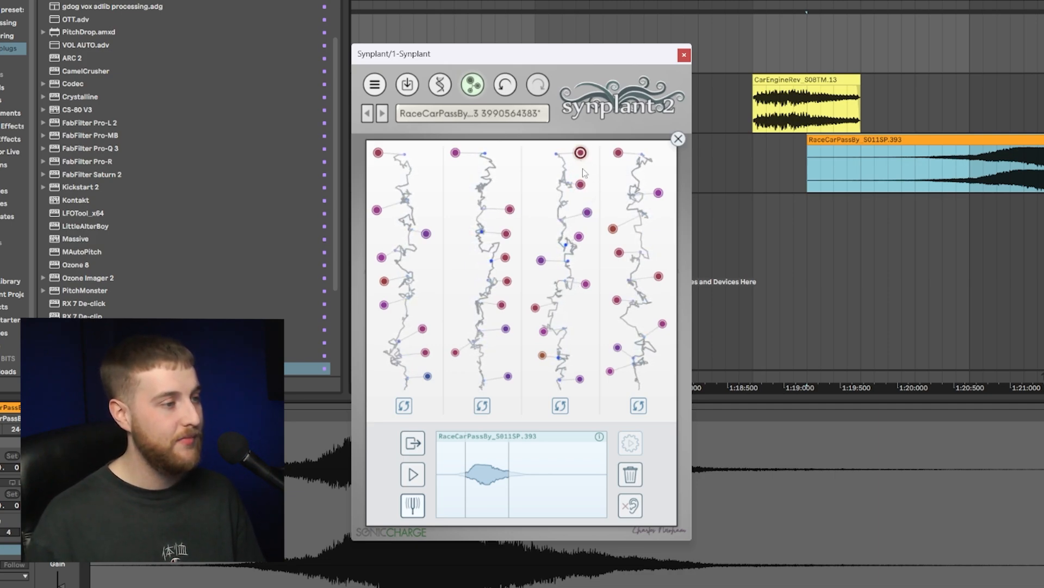
{"action": "left_click", "coordinate": [542, 261]}
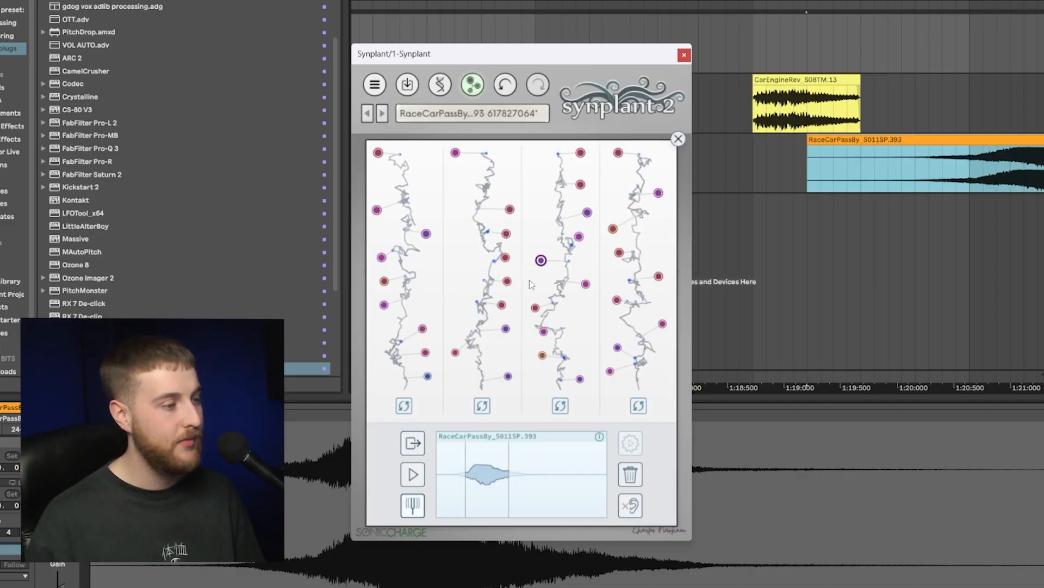
{"action": "left_click", "coordinate": [618, 348]}
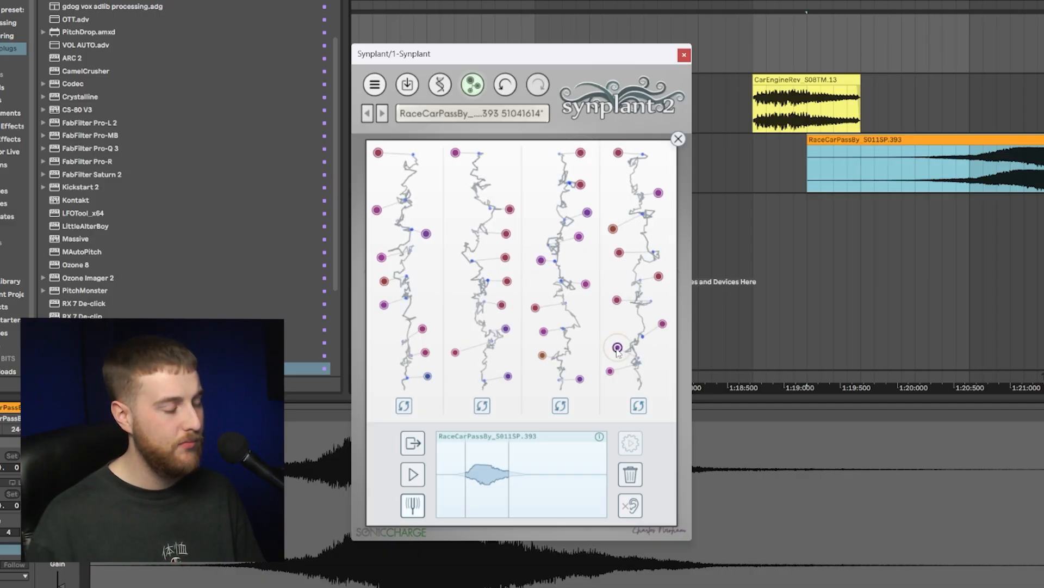
{"action": "left_click", "coordinate": [684, 56]}
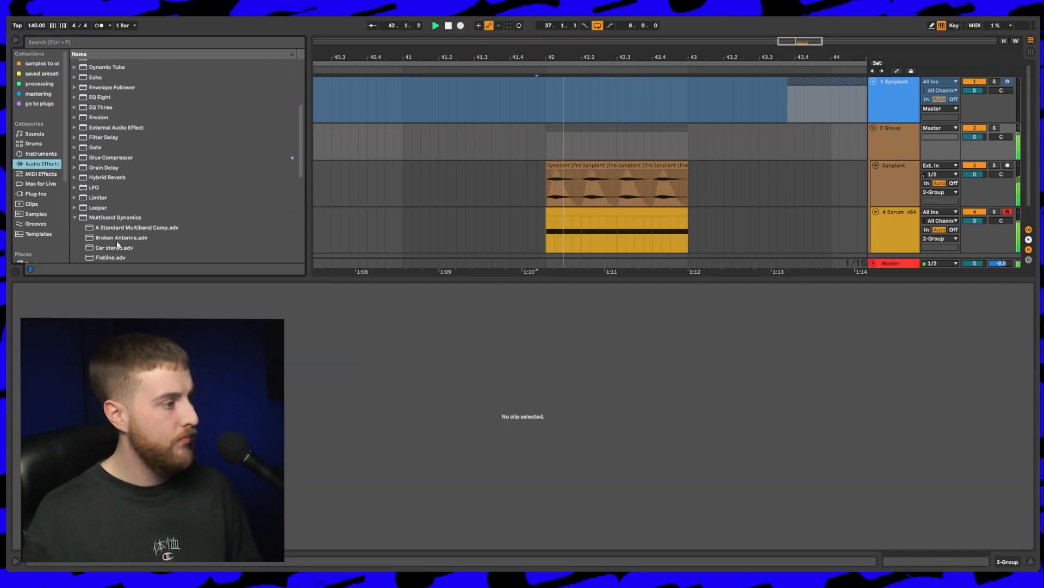
Step: Audition the Synplant and Serum bass clips in the group around bar 33
{"action": "scroll", "coordinate": [110, 198], "scroll_direction": "down", "scroll_amount": 6}
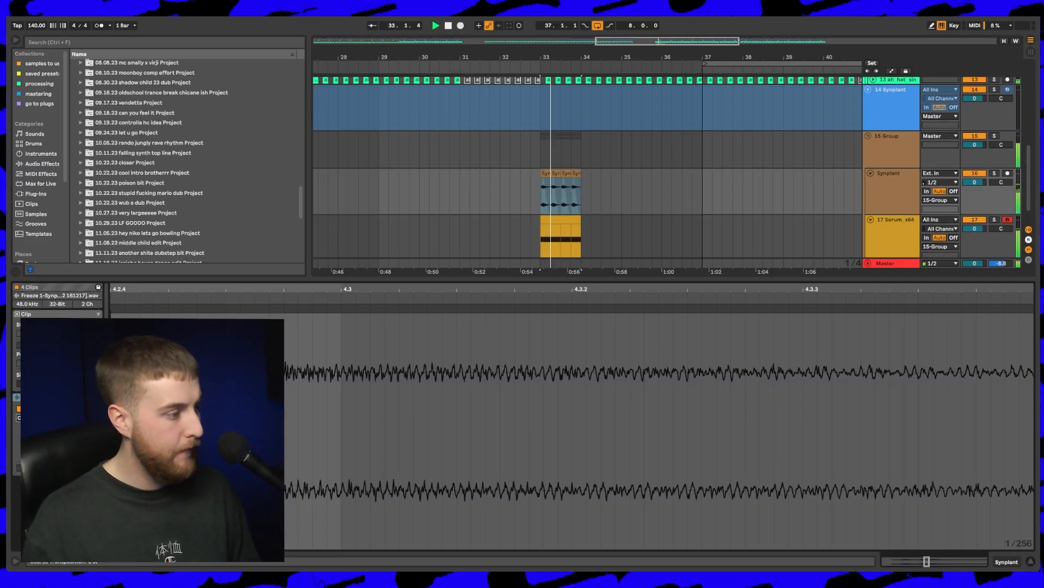
{"action": "key", "text": "space"}
{"action": "key", "text": "space"}
{"action": "key", "text": "space"}
{"action": "key", "text": "space"}
{"action": "key", "text": "space"}
{"action": "key", "text": "space"}
{"action": "key", "text": "space"}
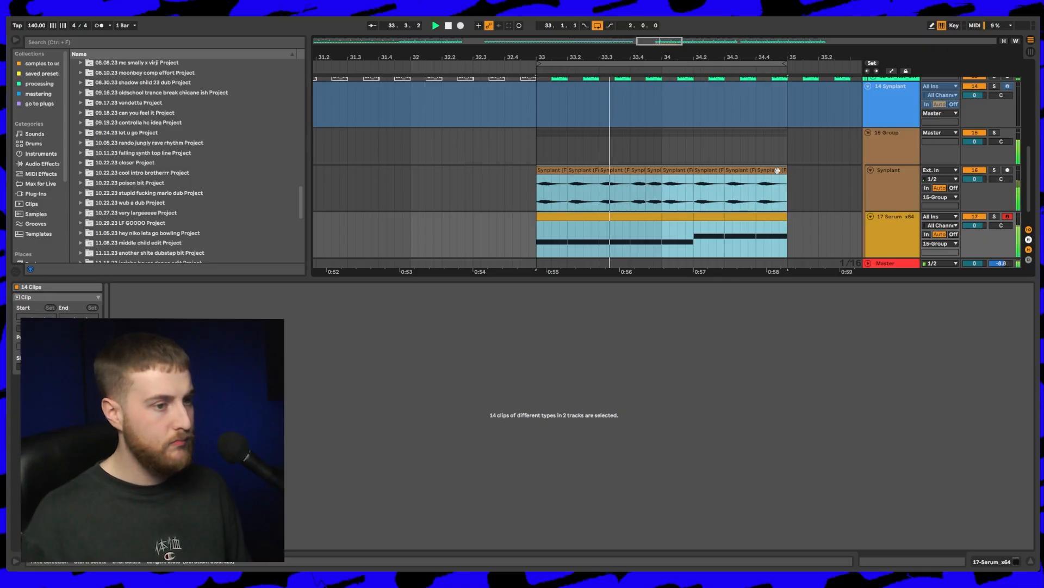
Step: Return to the Arrangement View, stop playback and delete the 15 Group containing the Synplant audio and Serum tracks
{"action": "key", "text": "ctrl+alt+l"}
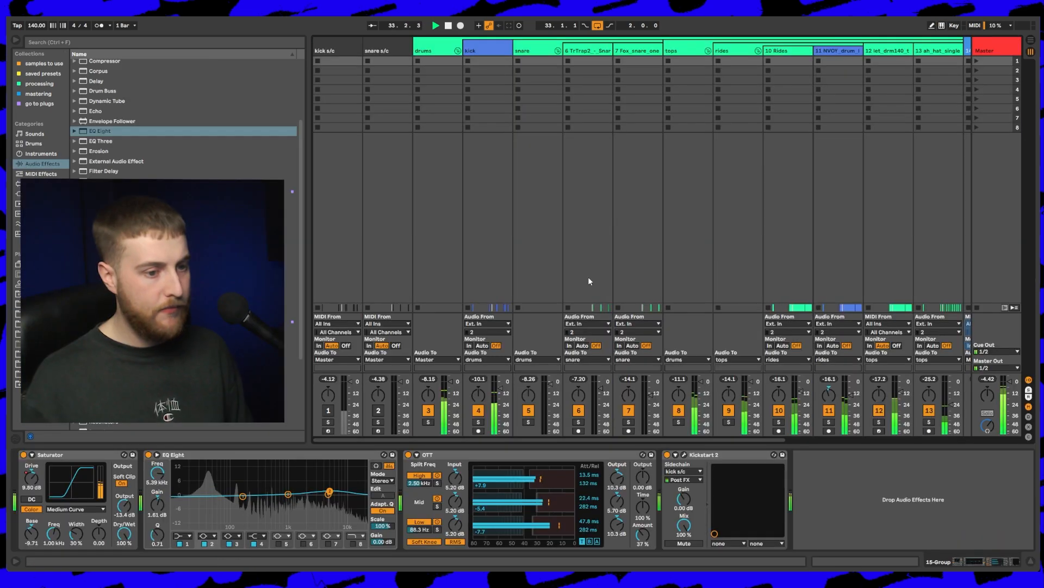
{"action": "key", "text": "Tab"}
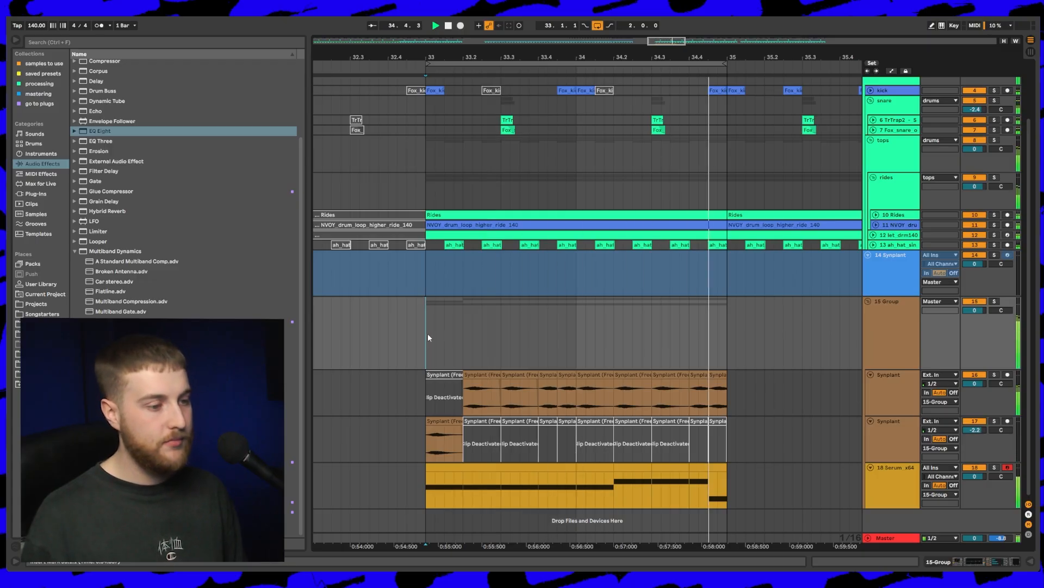
{"action": "key", "text": "space"}
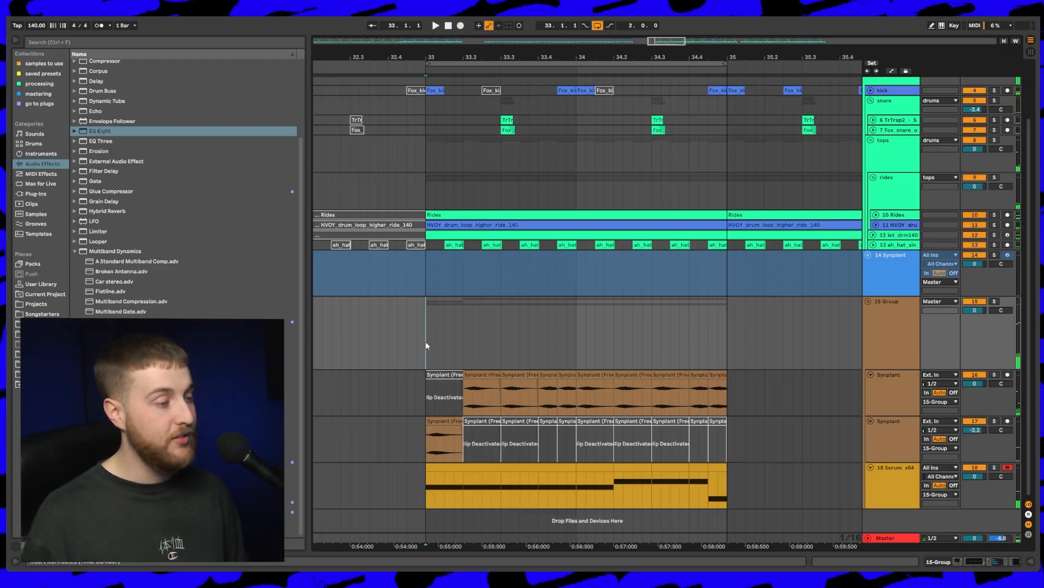
{"action": "left_click", "coordinate": [883, 331]}
{"action": "key", "text": "Delete"}
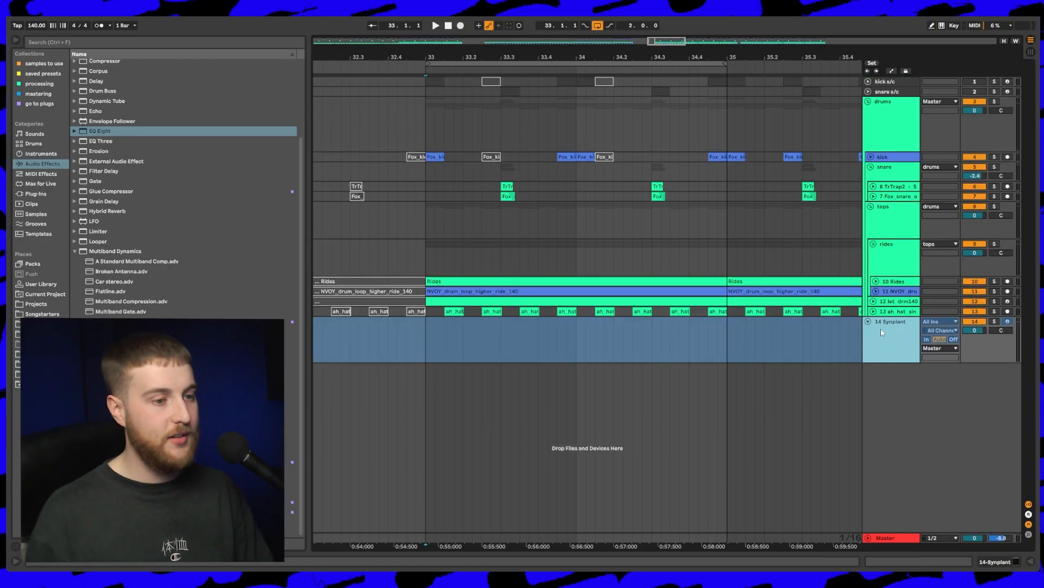
Step: Delete the 14-Synplant track, the drums group and the kick and snare s/c tracks to clear the arrangement
{"action": "key", "text": "Delete"}
{"action": "key", "text": "Delete"}
{"action": "left_click", "coordinate": [899, 124]}
{"action": "key", "text": "Delete"}
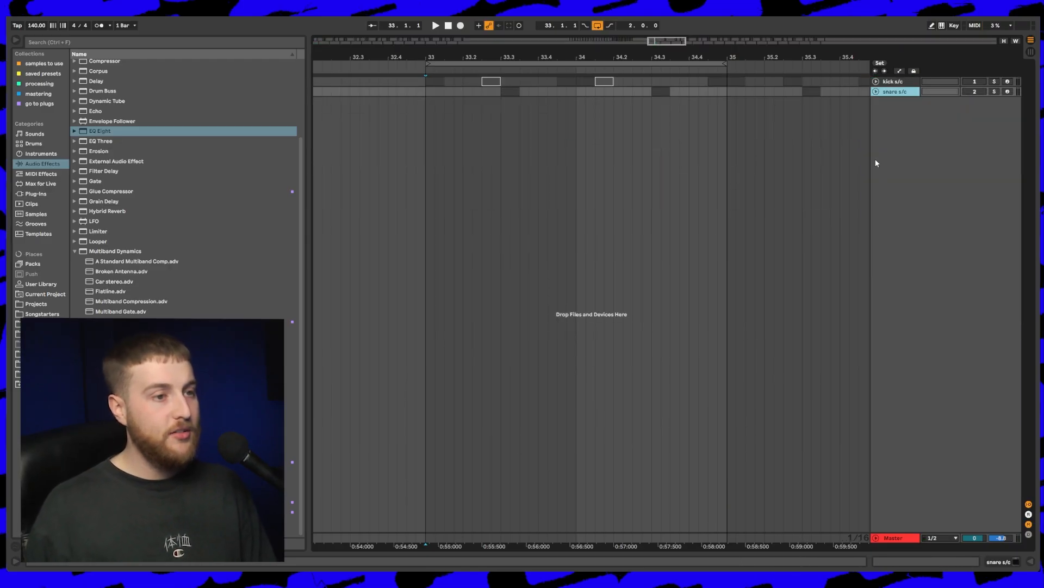
{"action": "key", "text": "Delete"}
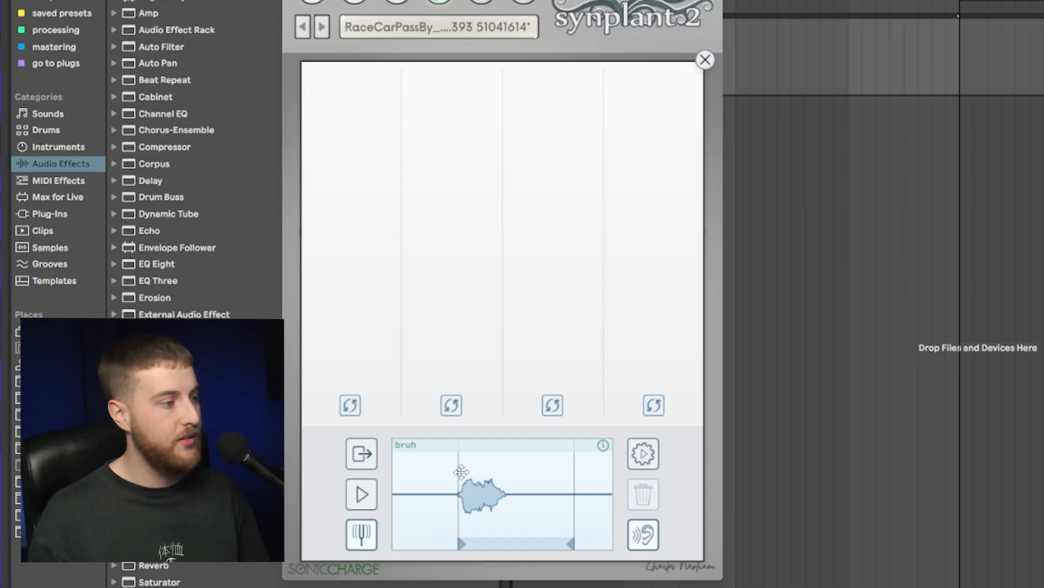
Step: Generate patches from the selected range of the bruh sample and play the reference recording for comparison
{"action": "left_click", "coordinate": [353, 506]}
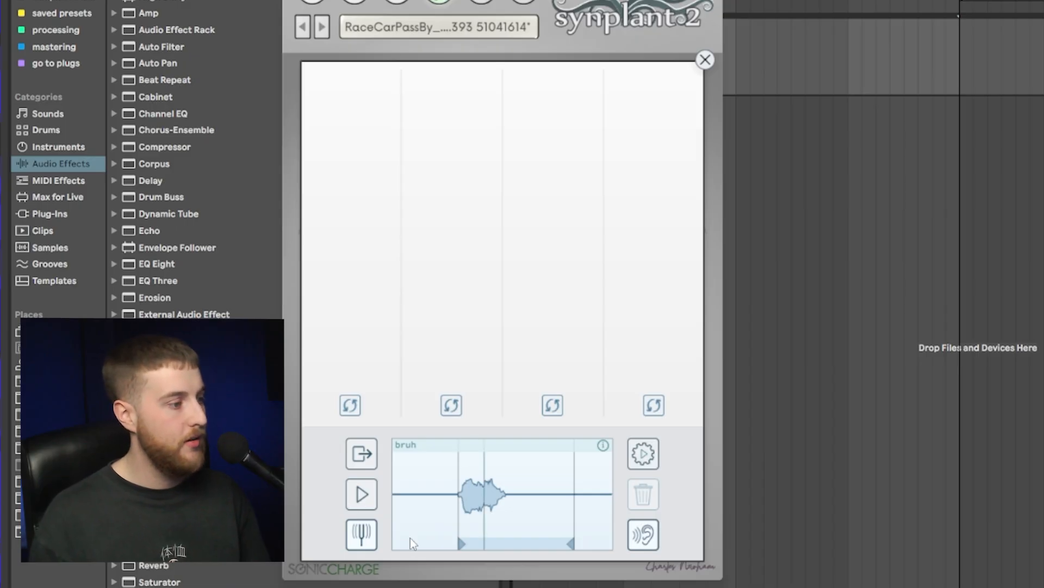
{"action": "left_click", "coordinate": [648, 456]}
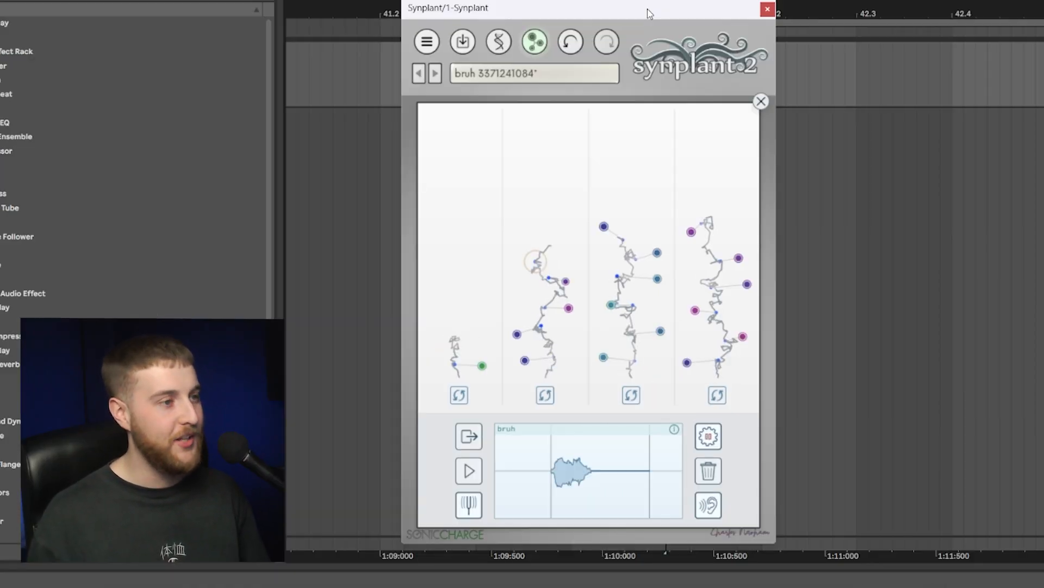
{"action": "left_click_drag", "start_coordinate": [653, 17], "coordinate": [686, 46]}
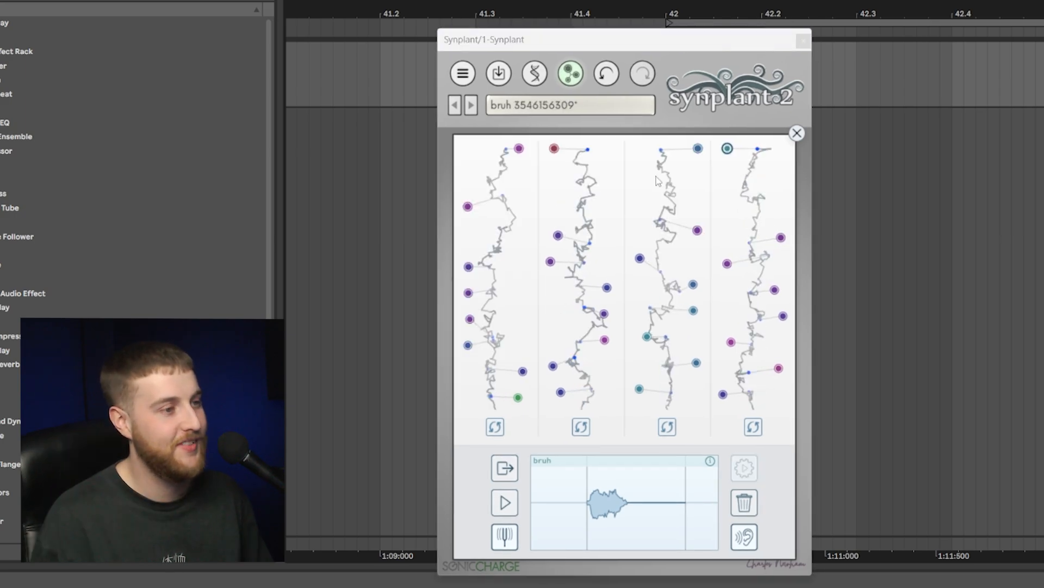
{"action": "left_click", "coordinate": [504, 504]}
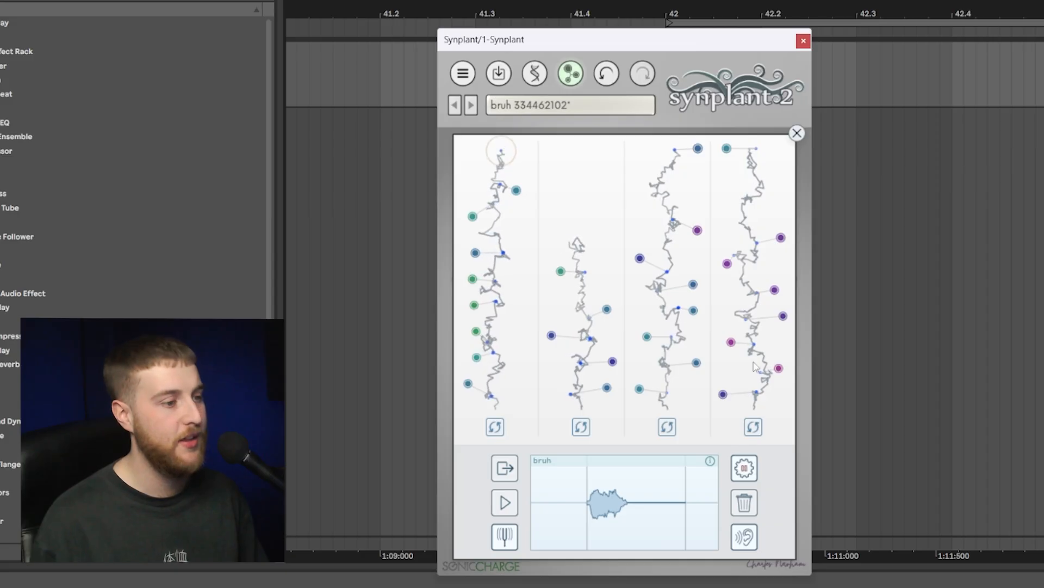
Step: Generate patches from the selected slice of the "fuck my life" vocal and load the fourth strand's second-lowest patch
{"action": "key", "text": "ctrl+t"}
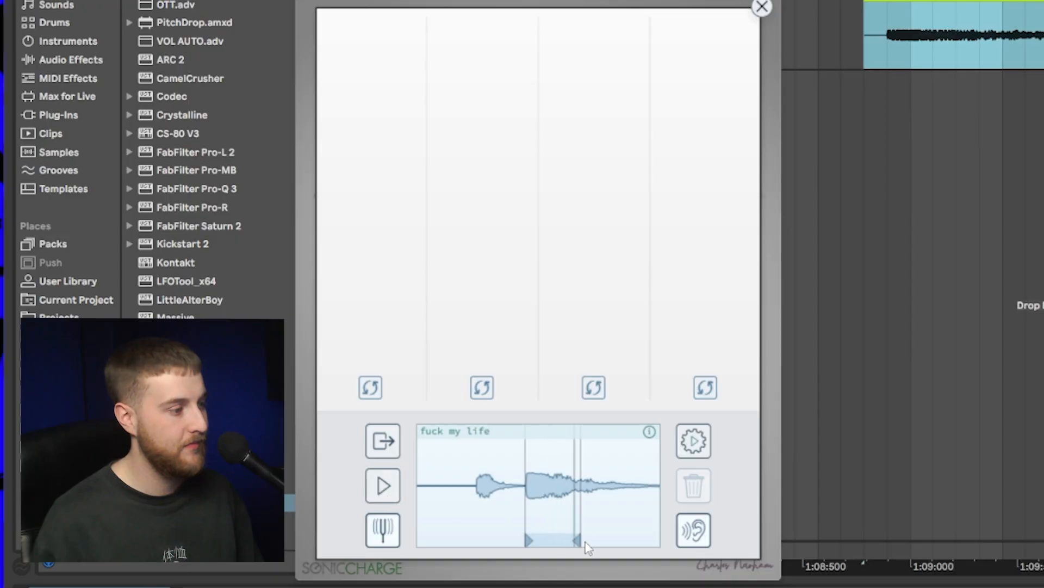
{"action": "left_click_drag", "start_coordinate": [539, 1], "coordinate": [506, 1]}
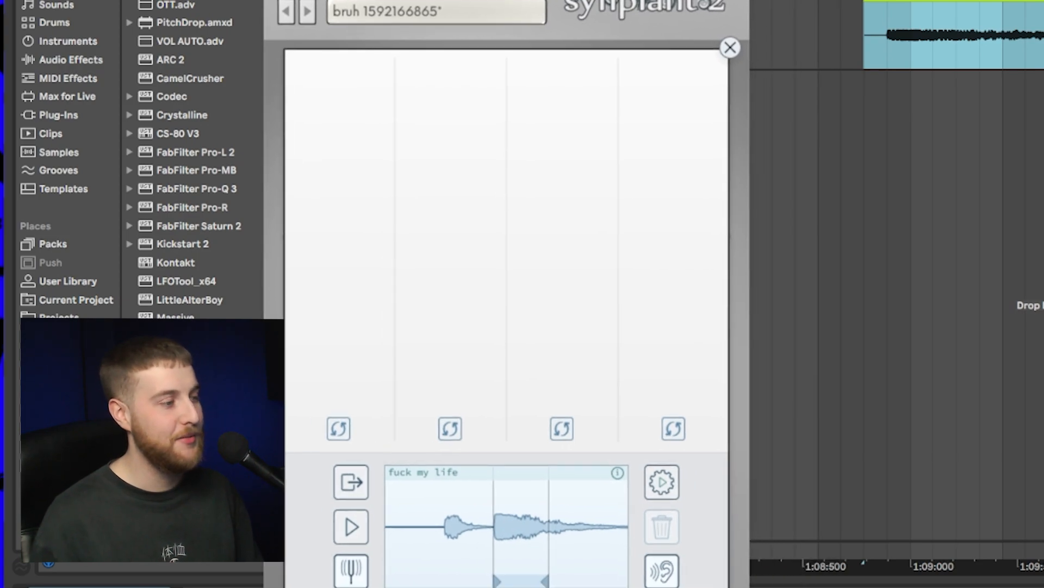
{"action": "left_click", "coordinate": [663, 486]}
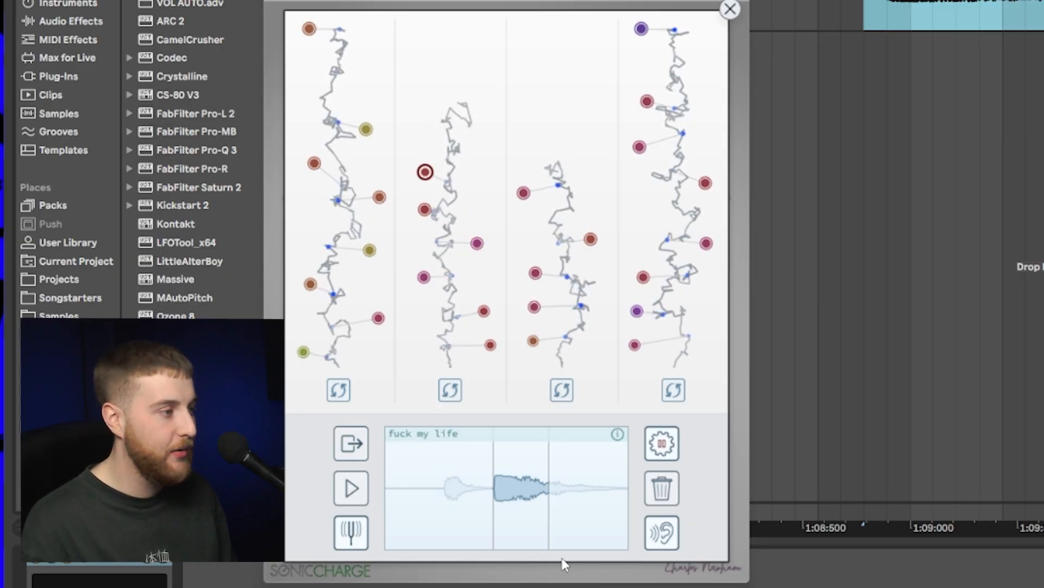
{"action": "left_click", "coordinate": [637, 312]}
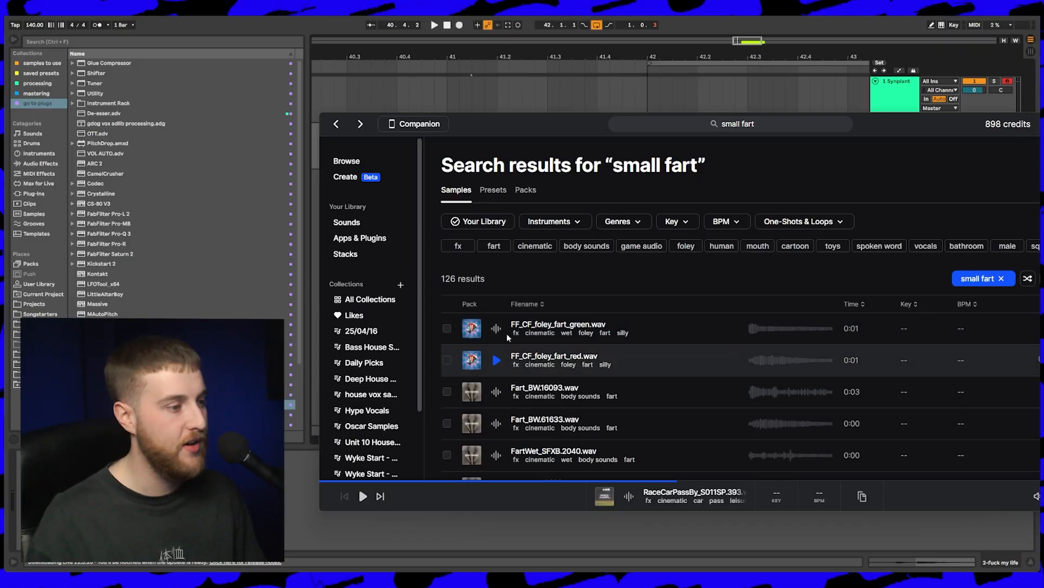
Step: Preview the FF_CF_foley_fart_green.wav sample and replace its existing patches with new ones generated from only the opening burst
{"action": "left_click", "coordinate": [497, 329]}
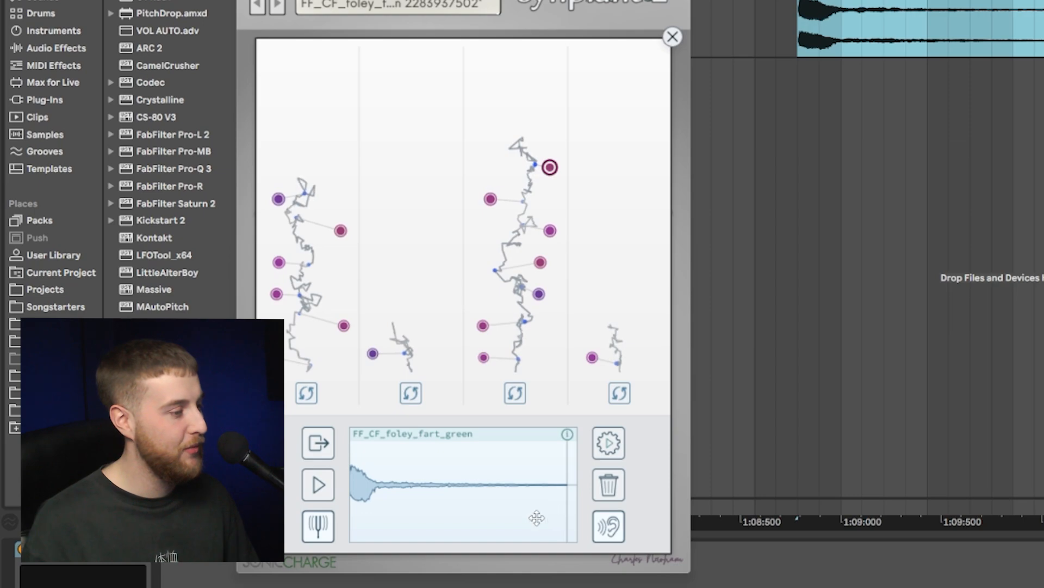
{"action": "left_click", "coordinate": [607, 483]}
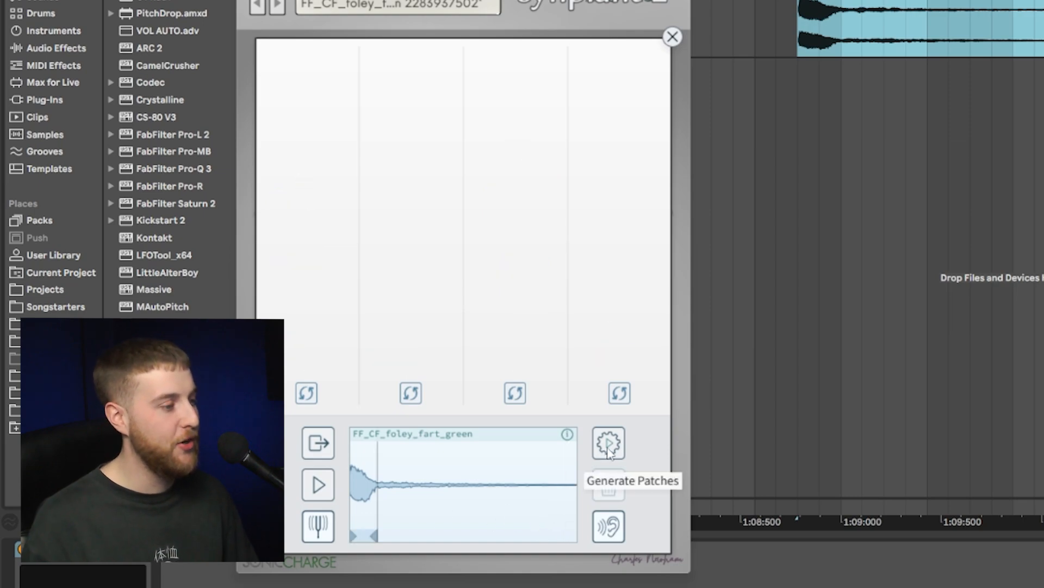
{"action": "left_click", "coordinate": [608, 445]}
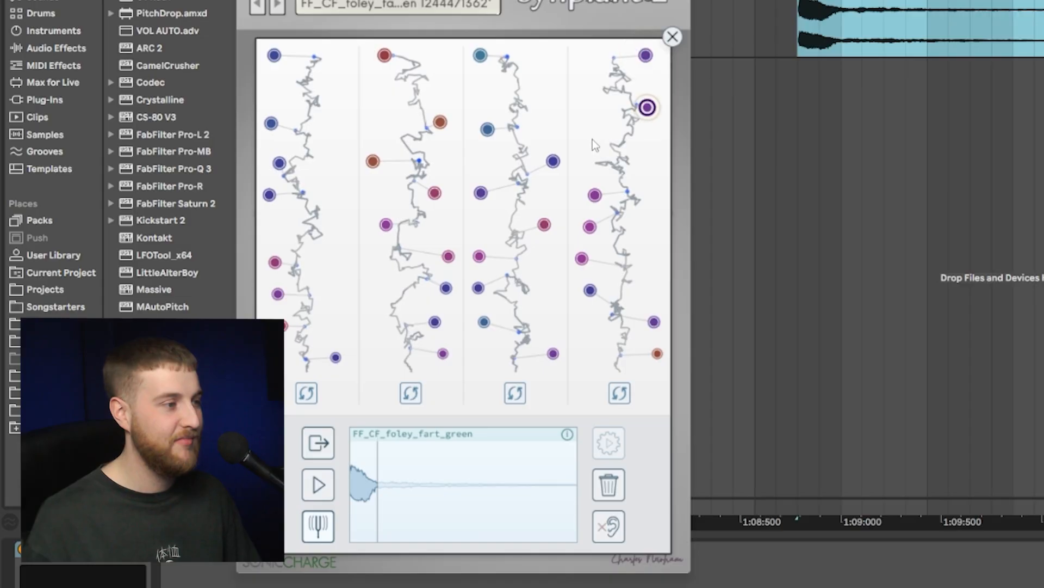
Step: Audition several upper patches in the first three strands generated from the FF_CF_foley_fart_green sample
{"action": "left_click", "coordinate": [553, 162]}
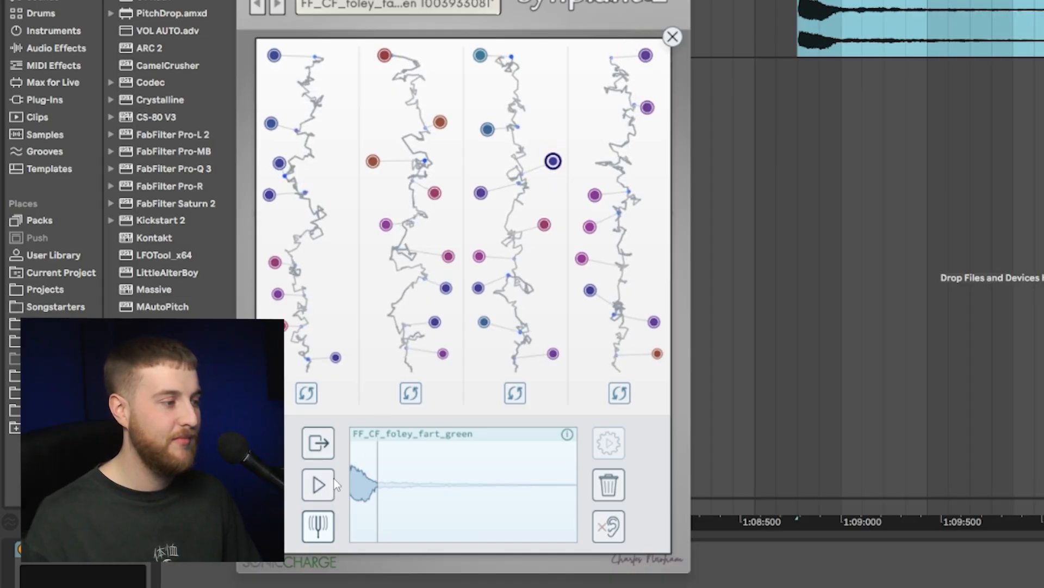
{"action": "left_click", "coordinate": [435, 193]}
{"action": "left_click", "coordinate": [481, 193]}
{"action": "left_click", "coordinate": [486, 131]}
{"action": "left_click", "coordinate": [609, 526]}
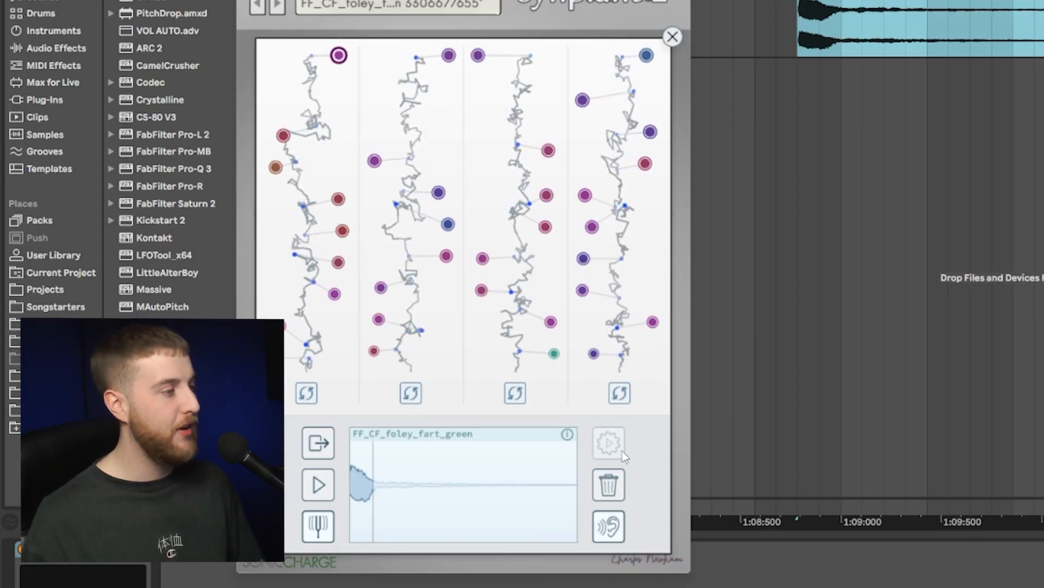
{"action": "left_click", "coordinate": [283, 136]}
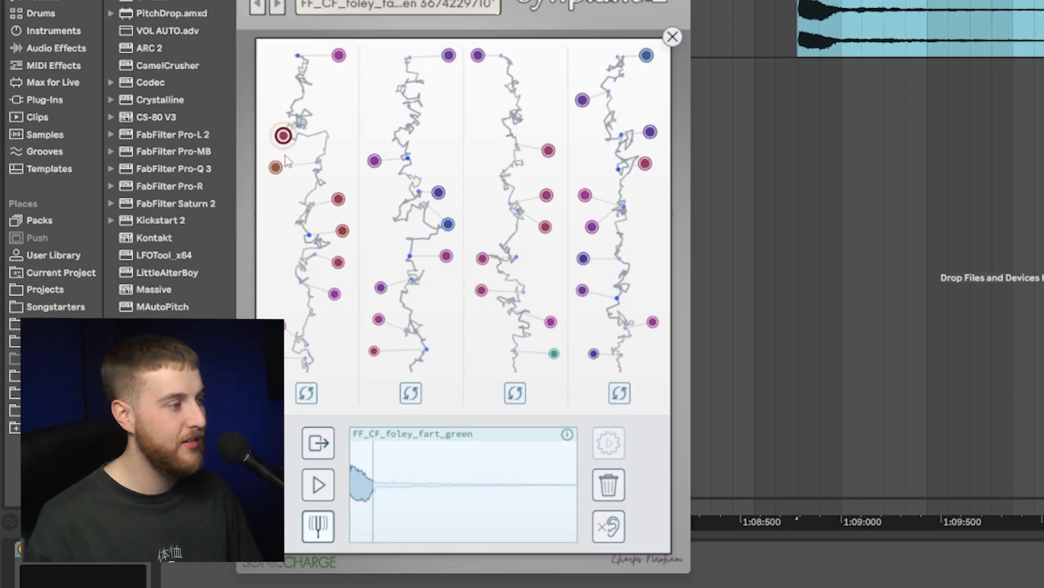
{"action": "left_click", "coordinate": [276, 168]}
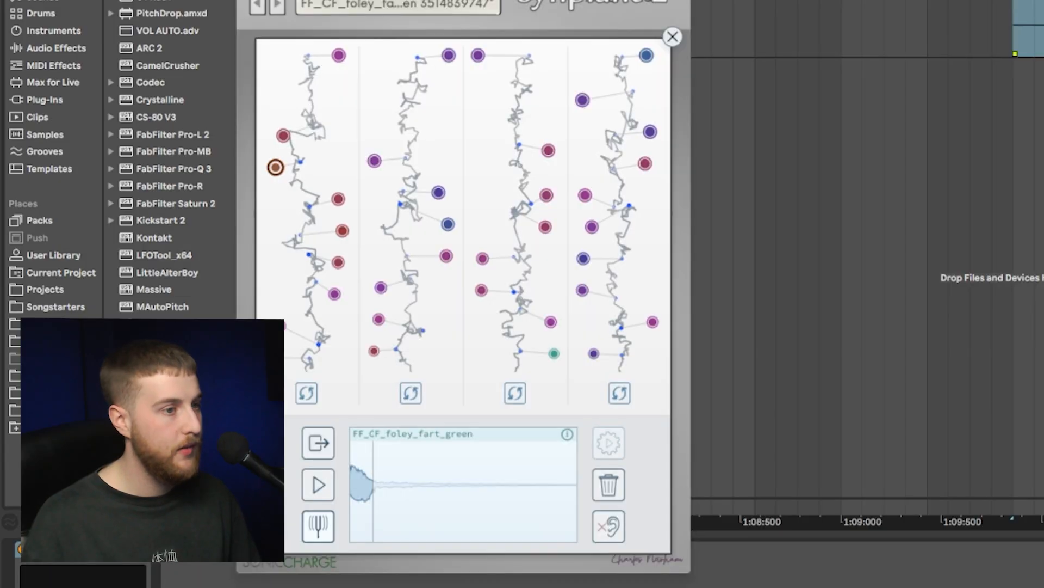
Step: Replace the source sample with the pryda recording and generate patches from only its first burst
{"action": "left_click", "coordinate": [610, 485]}
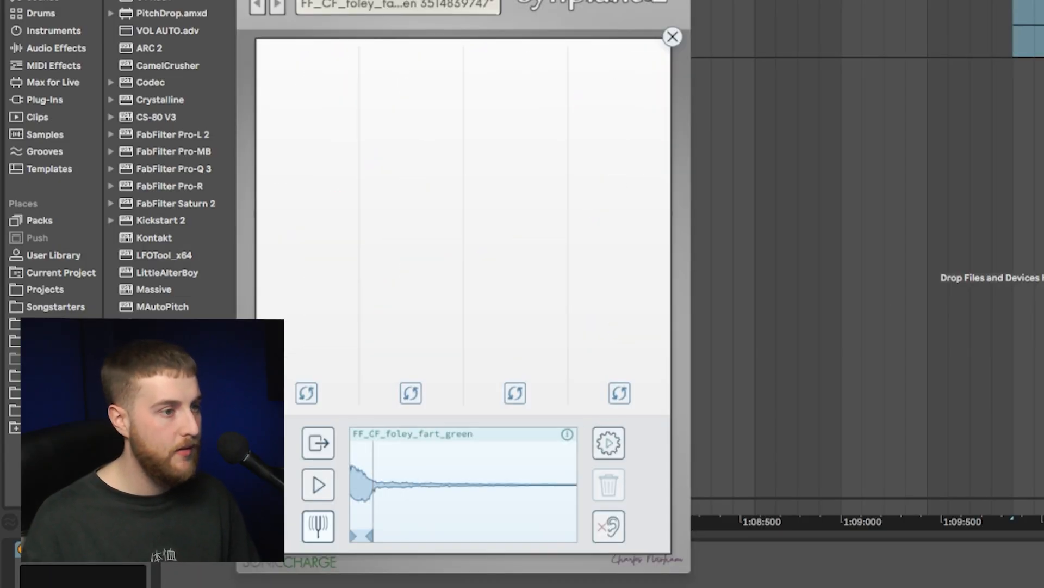
{"action": "left_click_drag", "start_coordinate": [1028, 28], "coordinate": [432, 507]}
{"action": "left_click", "coordinate": [328, 493]}
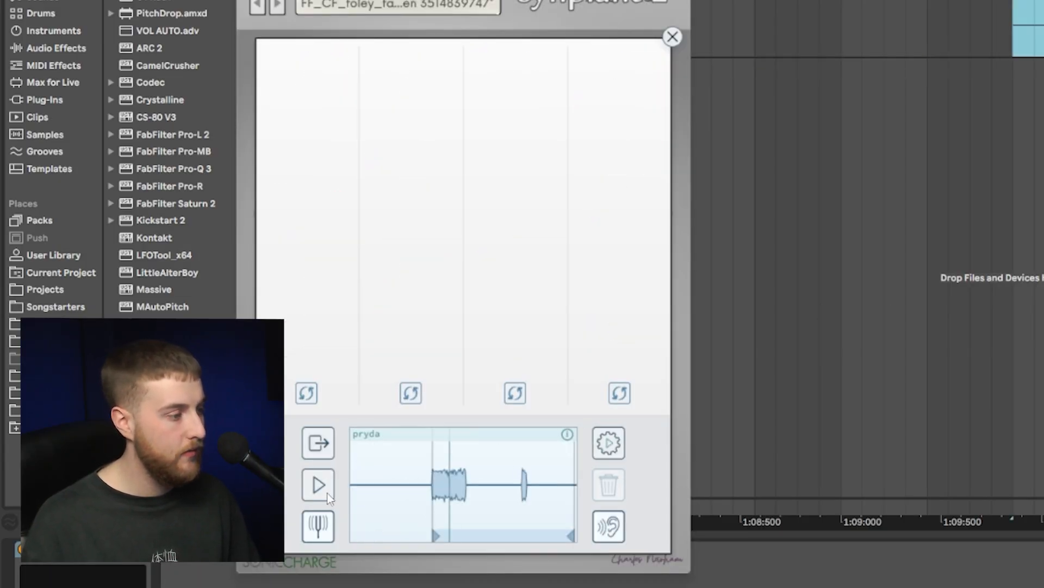
{"action": "left_click_drag", "start_coordinate": [569, 534], "coordinate": [469, 532]}
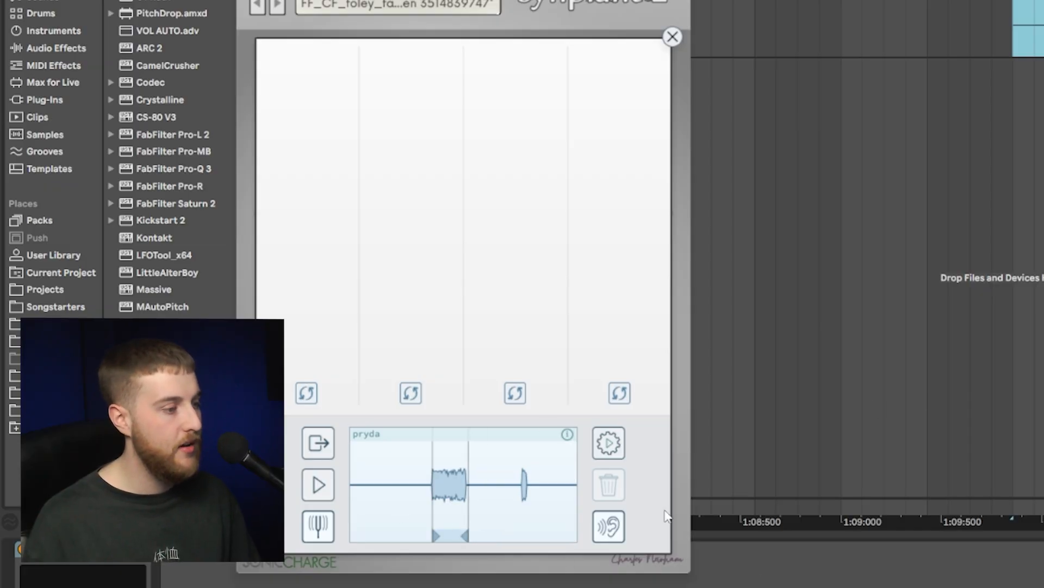
{"action": "left_click", "coordinate": [608, 442]}
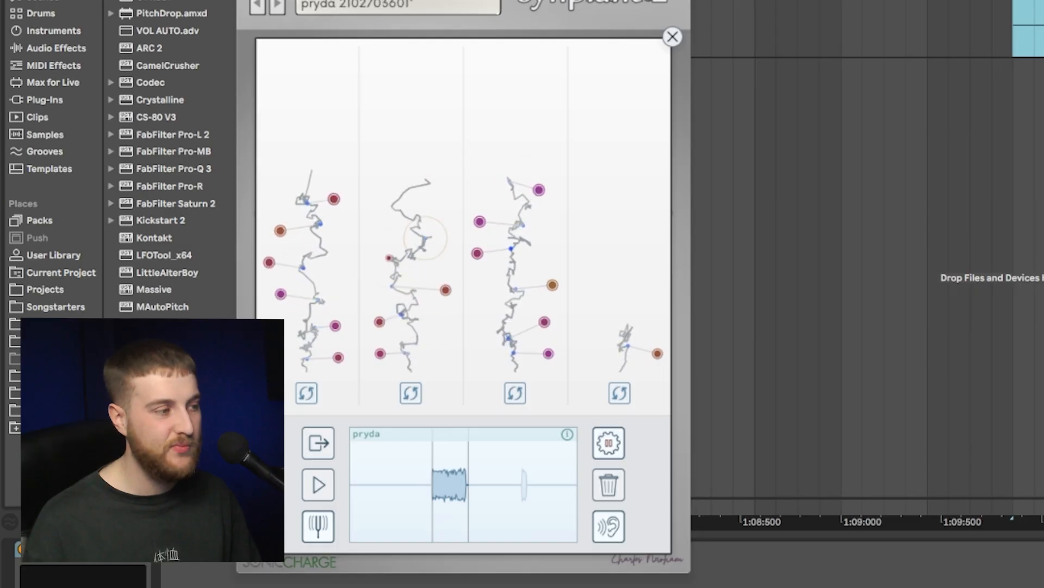
Step: Audition a third-strand pryda patch and work down through the lower patches of the fourth strand
{"action": "left_click", "coordinate": [539, 189]}
{"action": "left_click", "coordinate": [592, 219]}
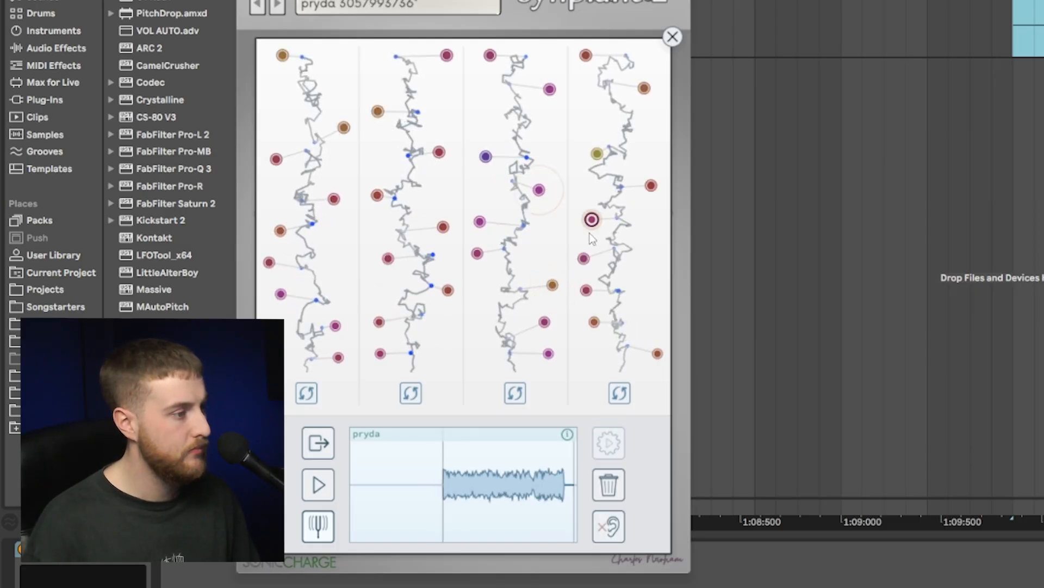
{"action": "left_click", "coordinate": [584, 258]}
{"action": "left_click", "coordinate": [586, 289]}
{"action": "left_click", "coordinate": [594, 321]}
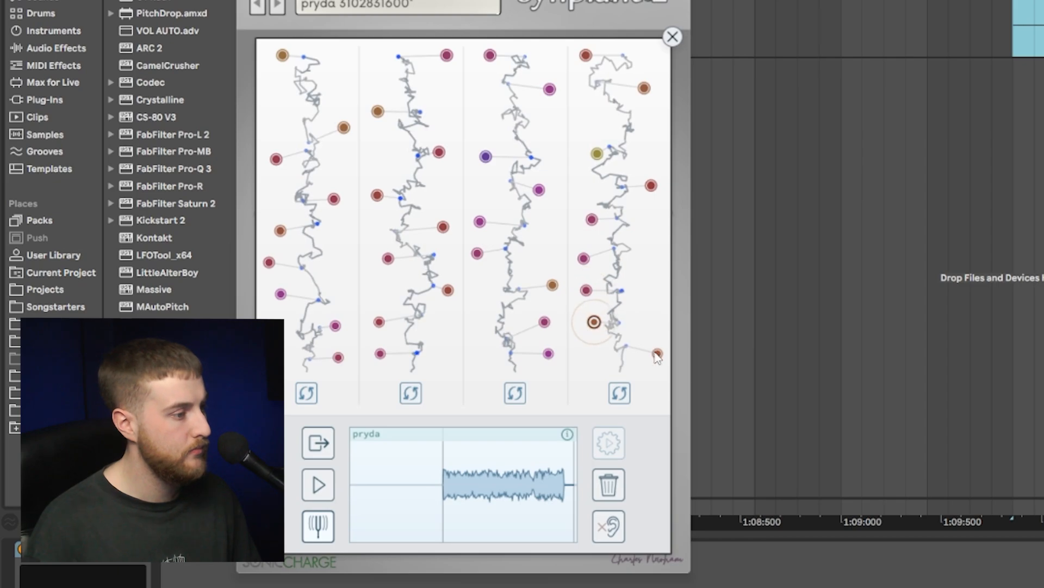